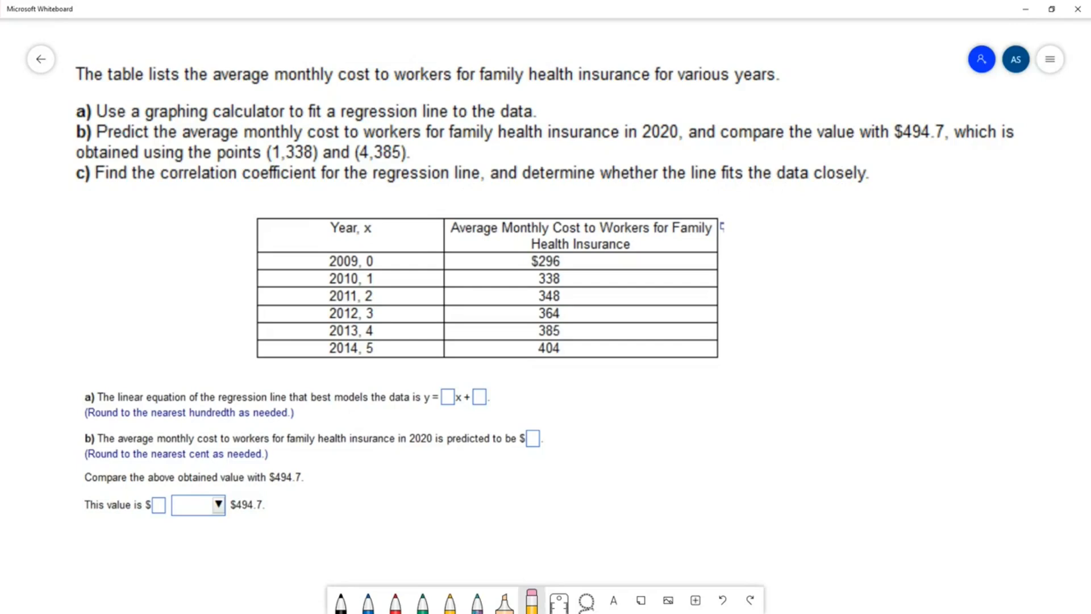
- Strike through part c of the problem with the red pen, then switch back to the black pen
{"action": "left_click", "coordinate": [396, 602]}
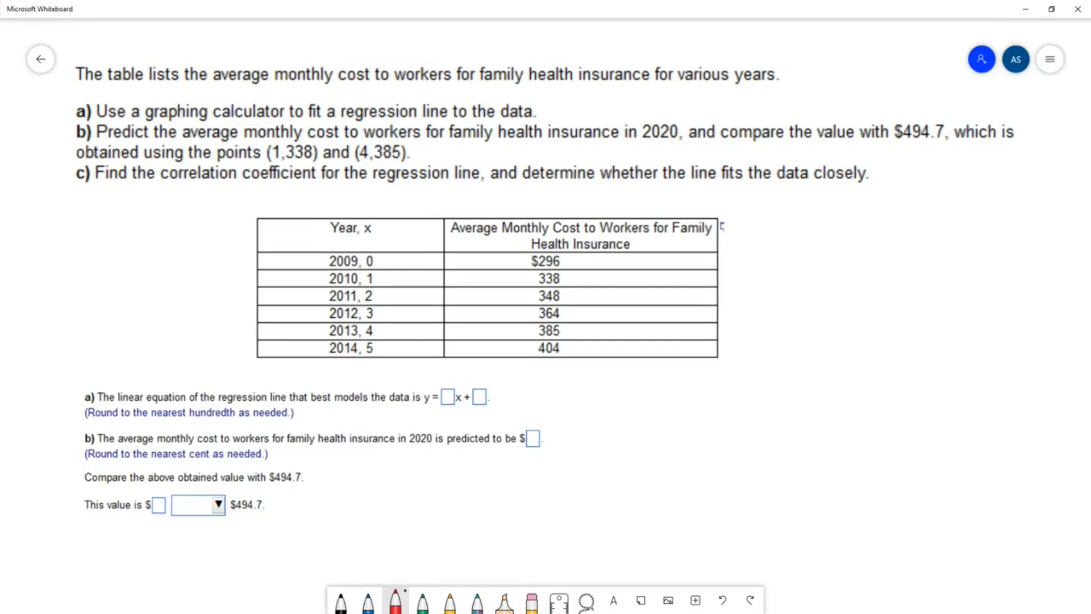
{"action": "left_click_drag", "start_coordinate": [86, 175], "coordinate": [870, 170]}
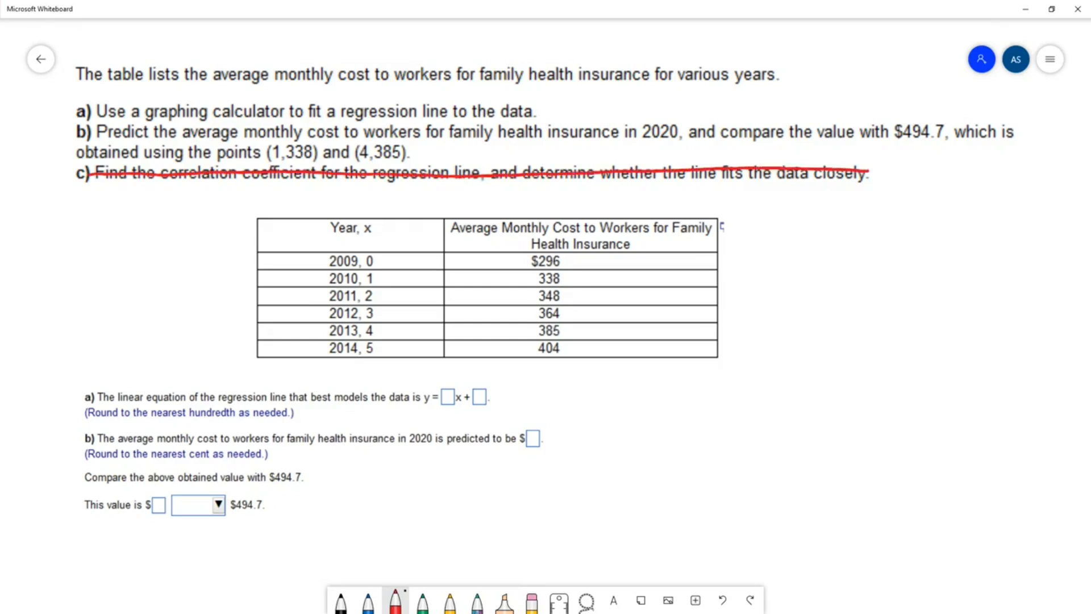
{"action": "left_click", "coordinate": [341, 602]}
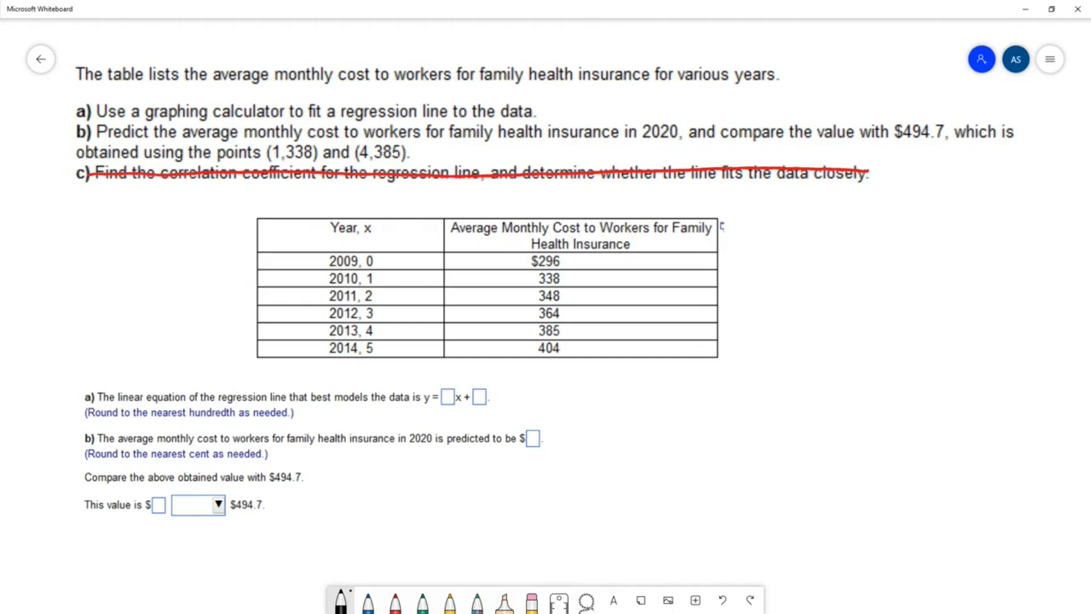
- Switch to the homework exercise and the Desmos graphing calculator, showing both browser windows side by side
{"action": "key", "text": "alt+Tab"}
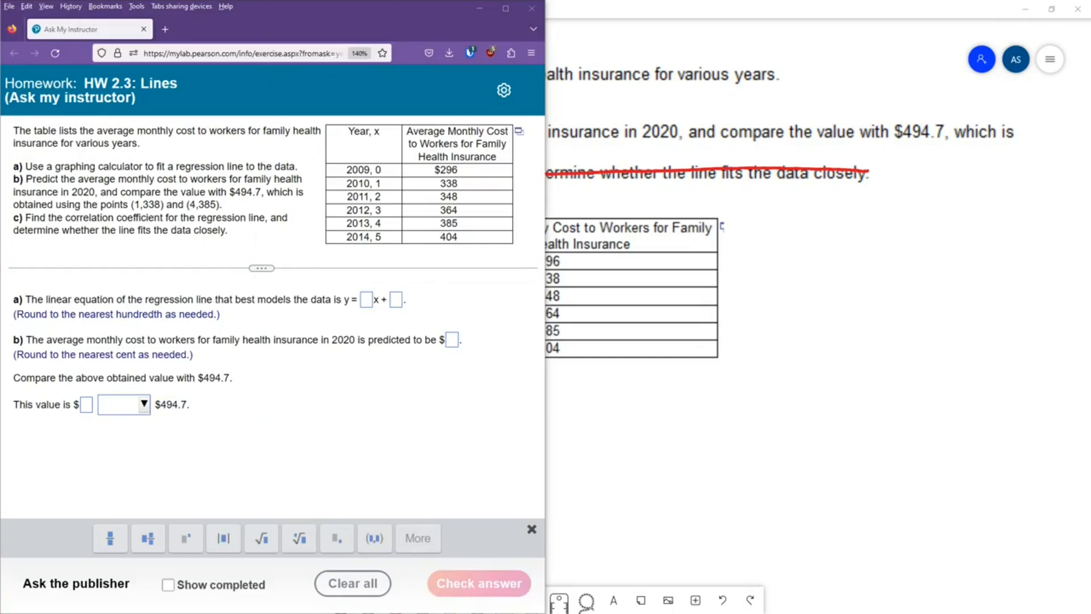
{"action": "key", "text": "alt+Tab"}
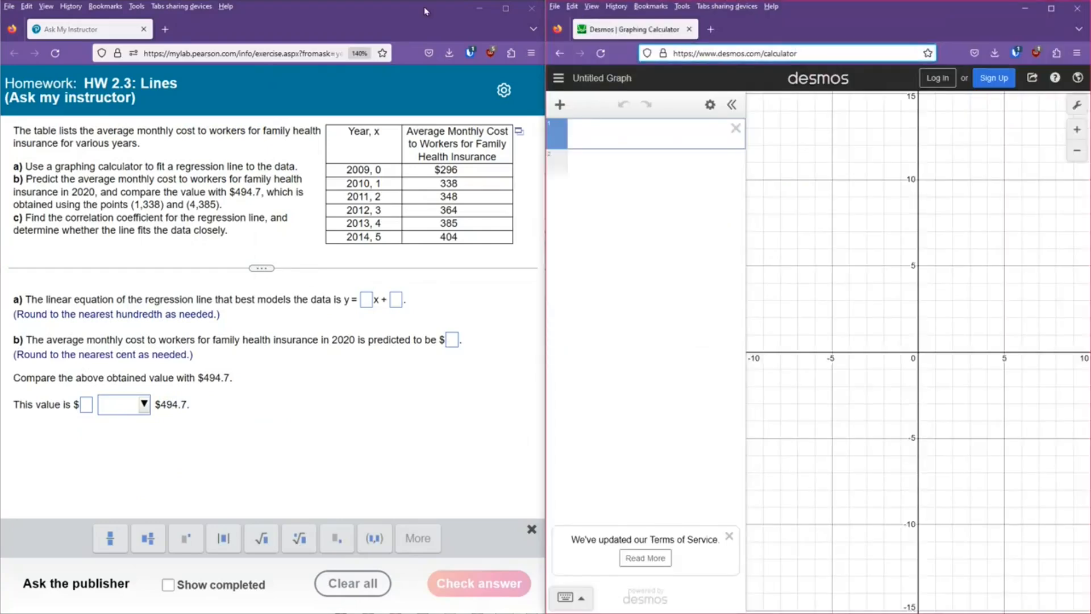
{"action": "left_click", "coordinate": [809, 53]}
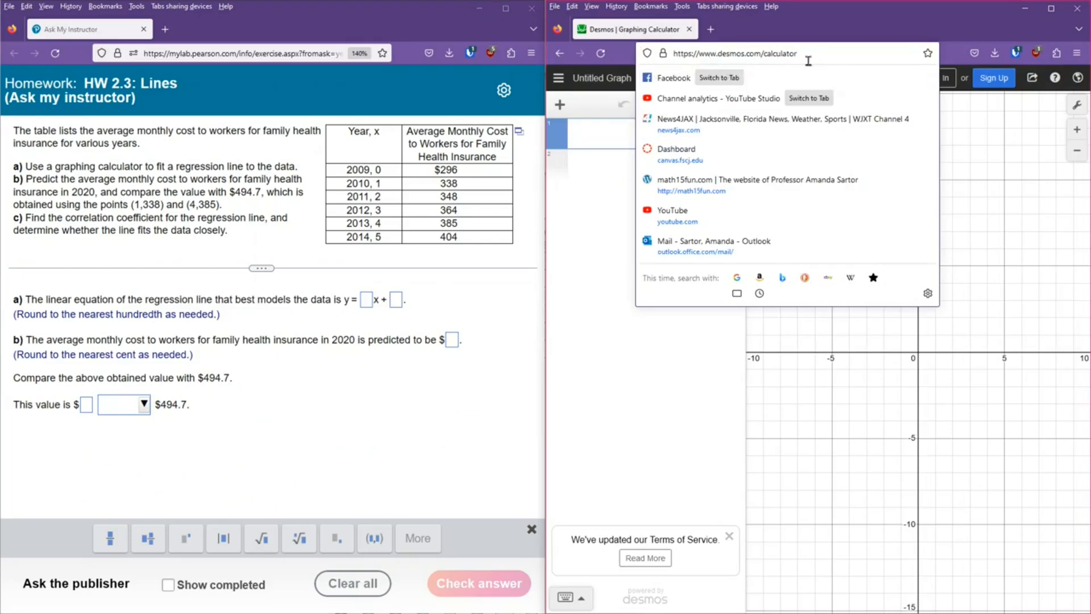
{"action": "left_click", "coordinate": [842, 12]}
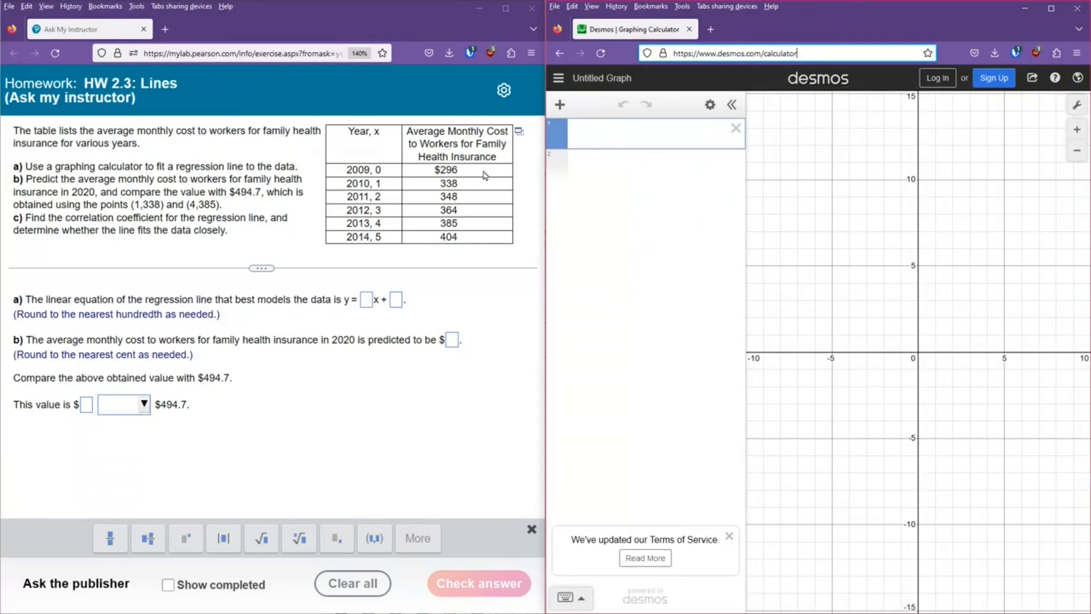
- Open the insurance cost table's data for clipboard copying with the Comma delimiter and copy all of its text
{"action": "left_click", "coordinate": [520, 137]}
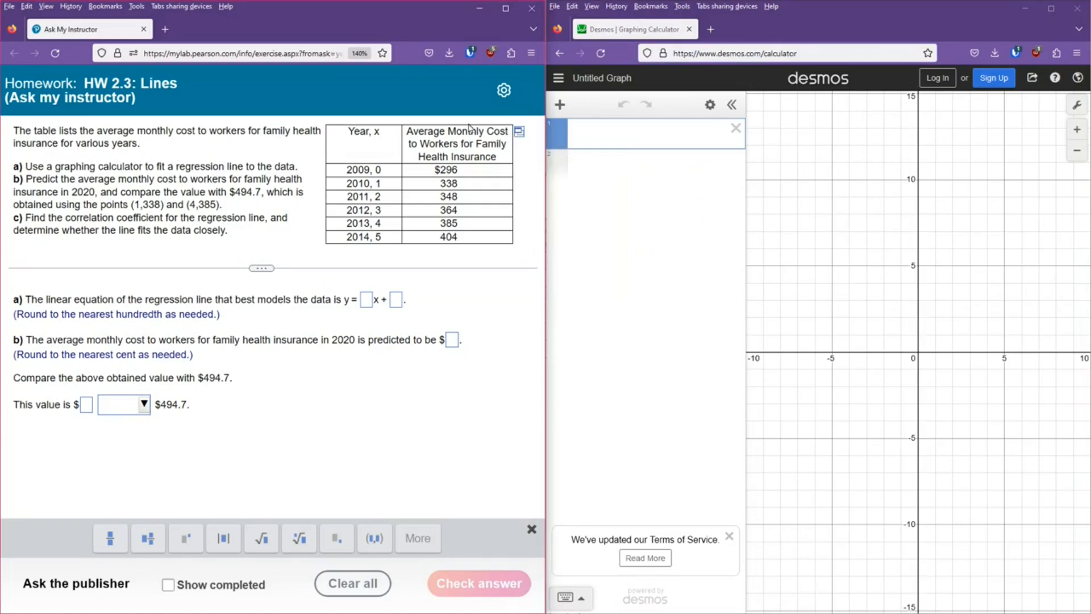
{"action": "left_click", "coordinate": [520, 132]}
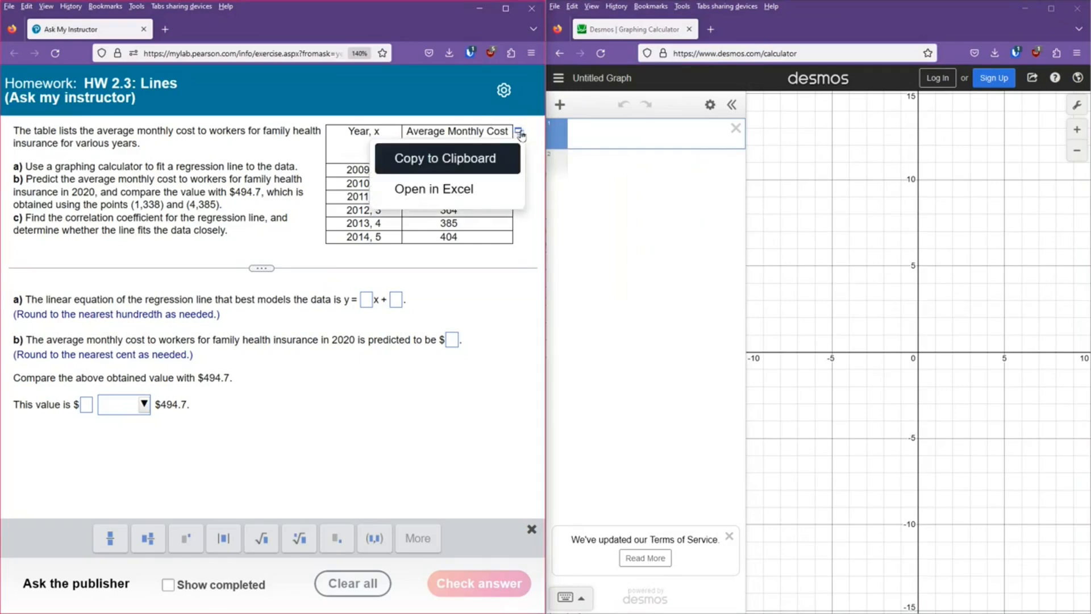
{"action": "left_click", "coordinate": [466, 159]}
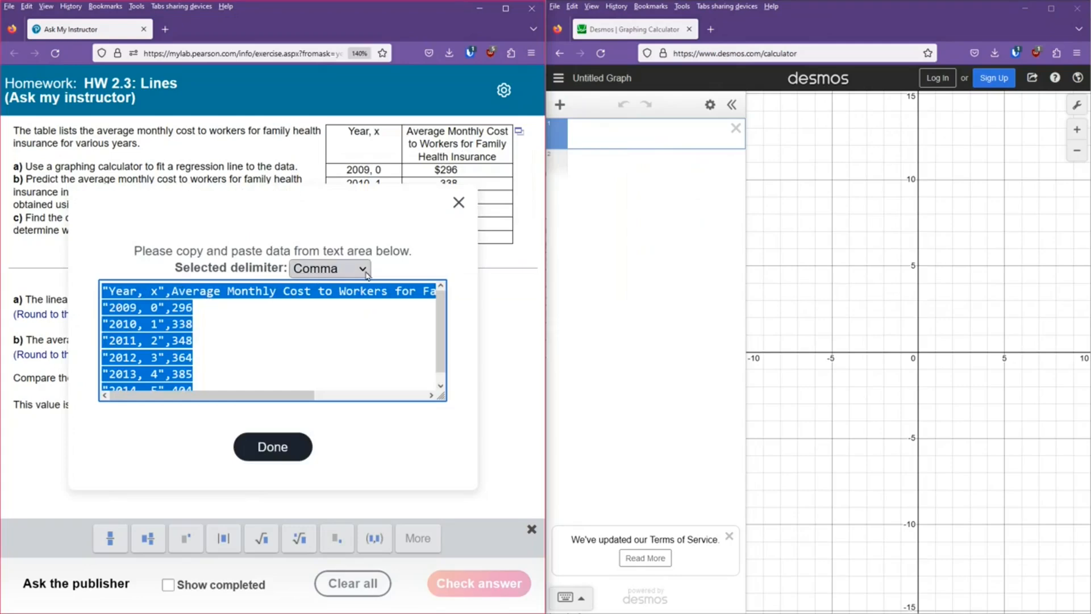
{"action": "left_click", "coordinate": [297, 322]}
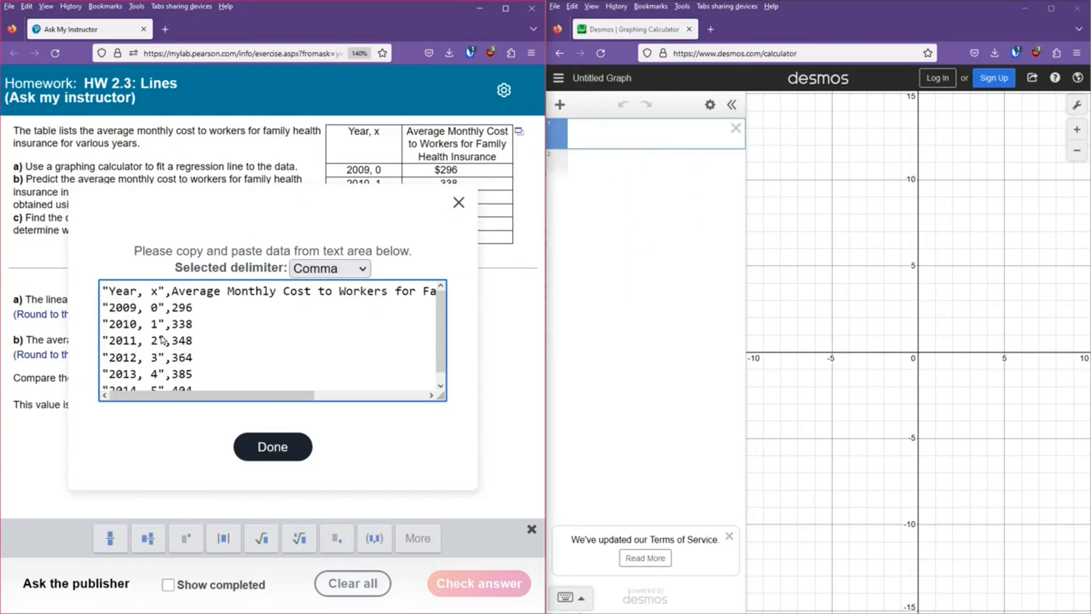
{"action": "triple_click", "coordinate": [163, 340]}
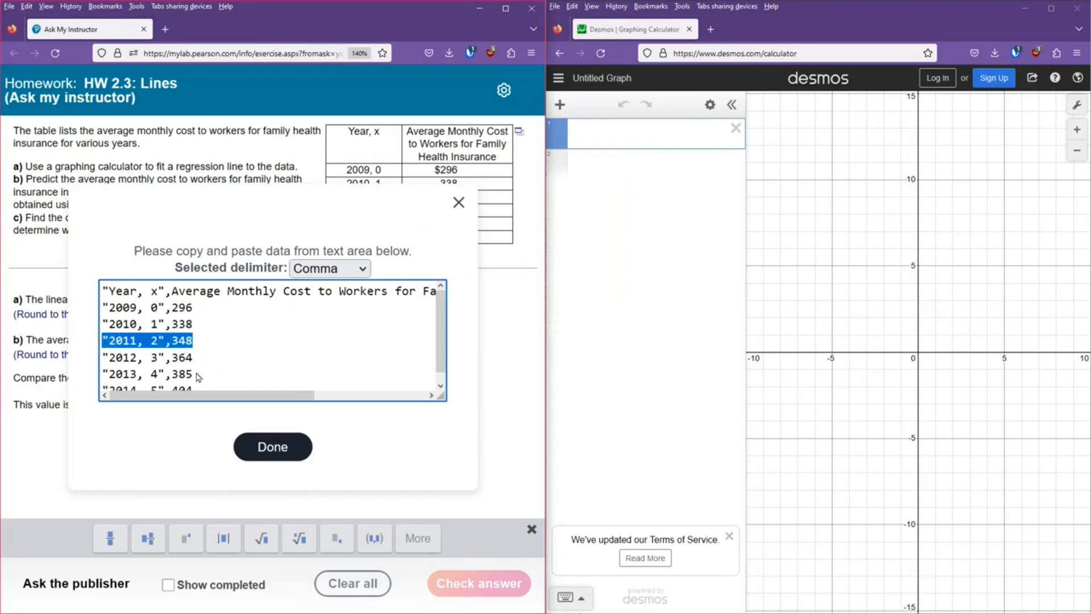
{"action": "scroll", "coordinate": [195, 375], "scroll_direction": "down", "scroll_amount": 1}
{"action": "left_click", "coordinate": [197, 384]}
{"action": "left_click_drag", "start_coordinate": [197, 384], "coordinate": [109, 279]}
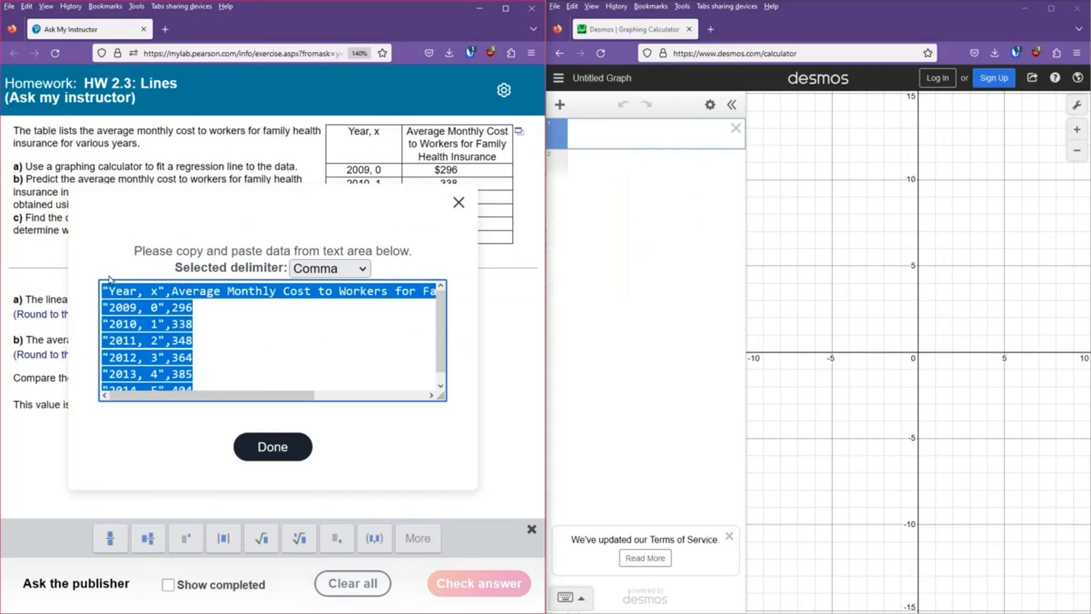
{"action": "left_click", "coordinate": [269, 341]}
{"action": "scroll", "coordinate": [210, 375], "scroll_direction": "down", "scroll_amount": 1}
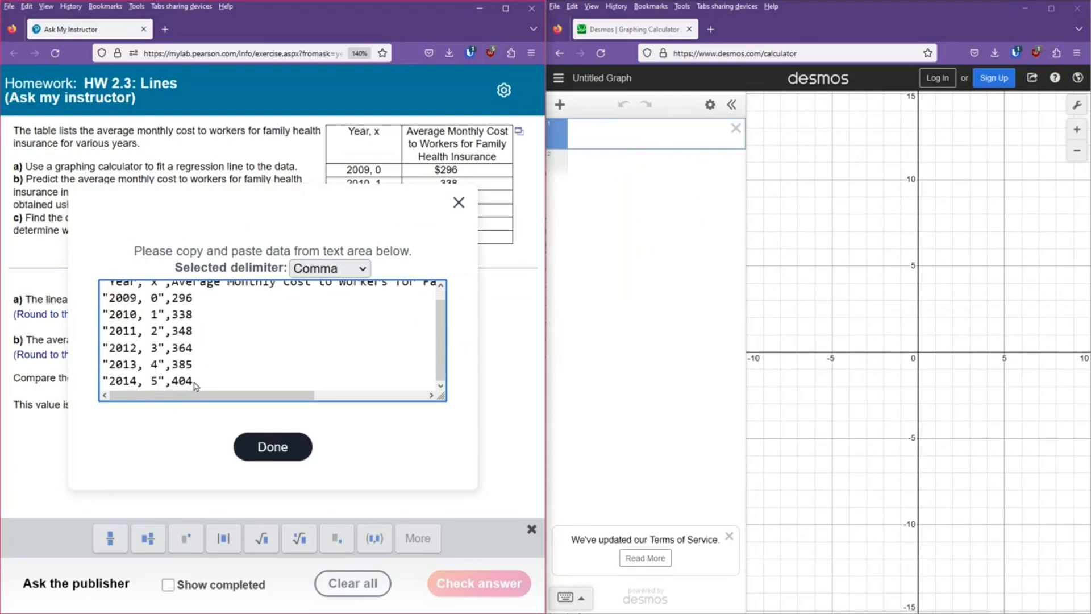
{"action": "key", "text": "ctrl+a"}
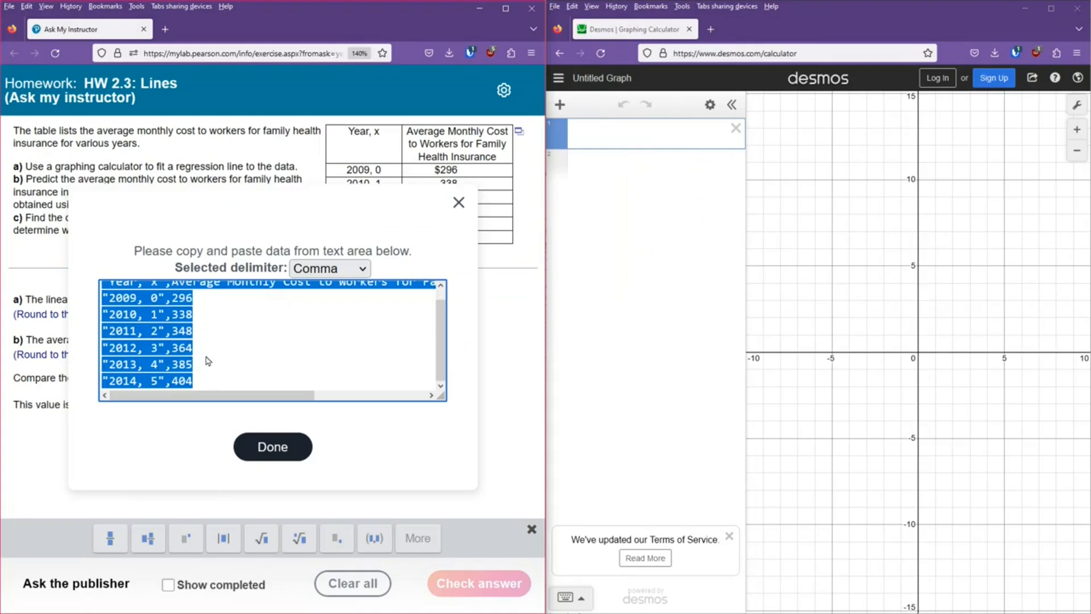
- Paste the copied data as a table into the second Desmos expression line and close the homework's copy dialog
{"action": "left_click", "coordinate": [621, 132]}
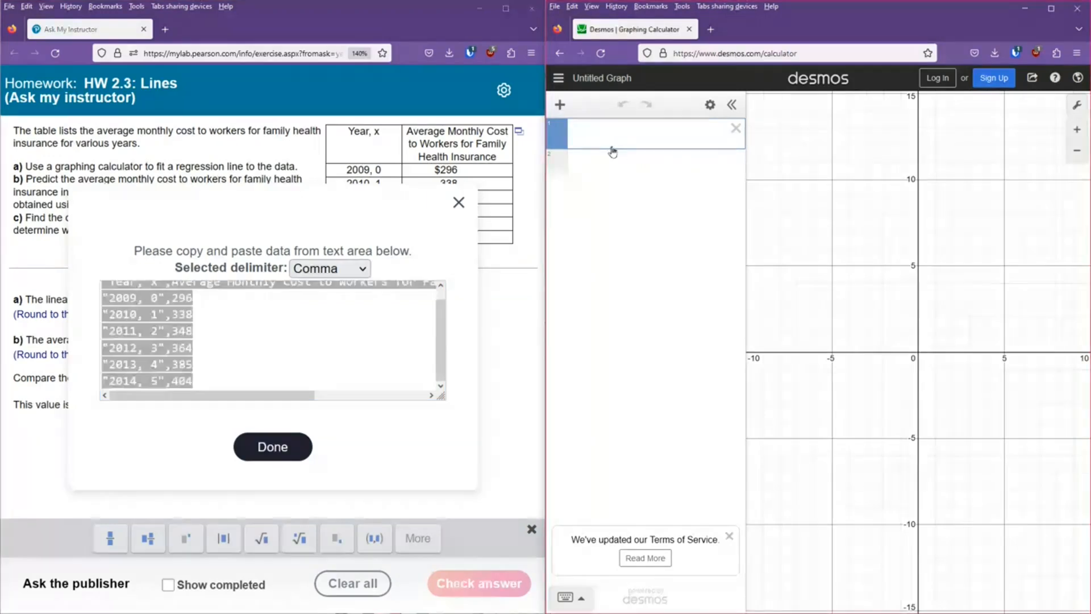
{"action": "left_click", "coordinate": [596, 163]}
{"action": "right_click", "coordinate": [596, 163]}
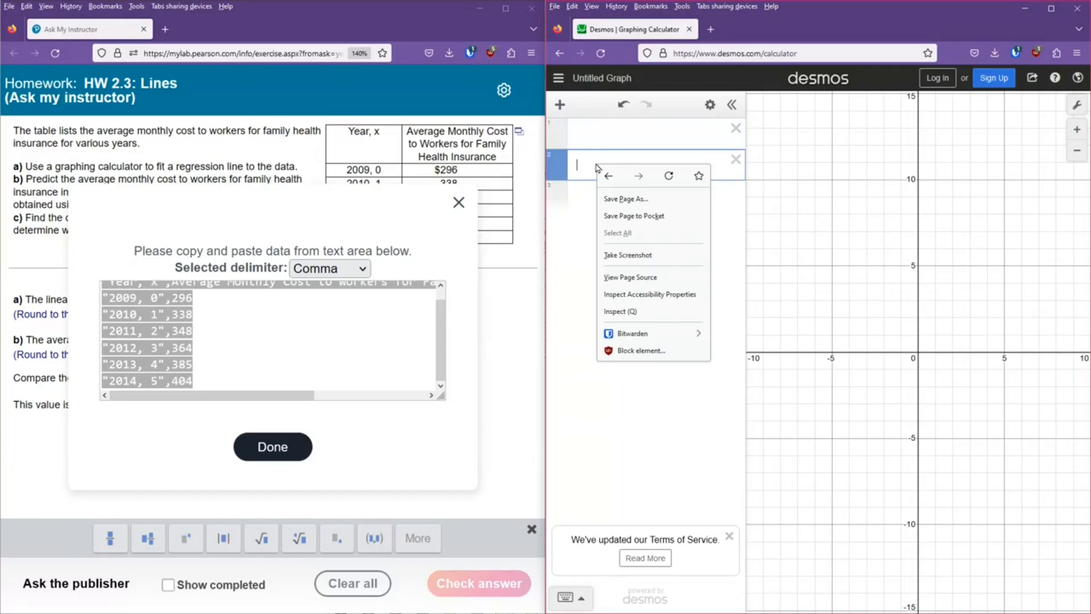
{"action": "left_click", "coordinate": [581, 165]}
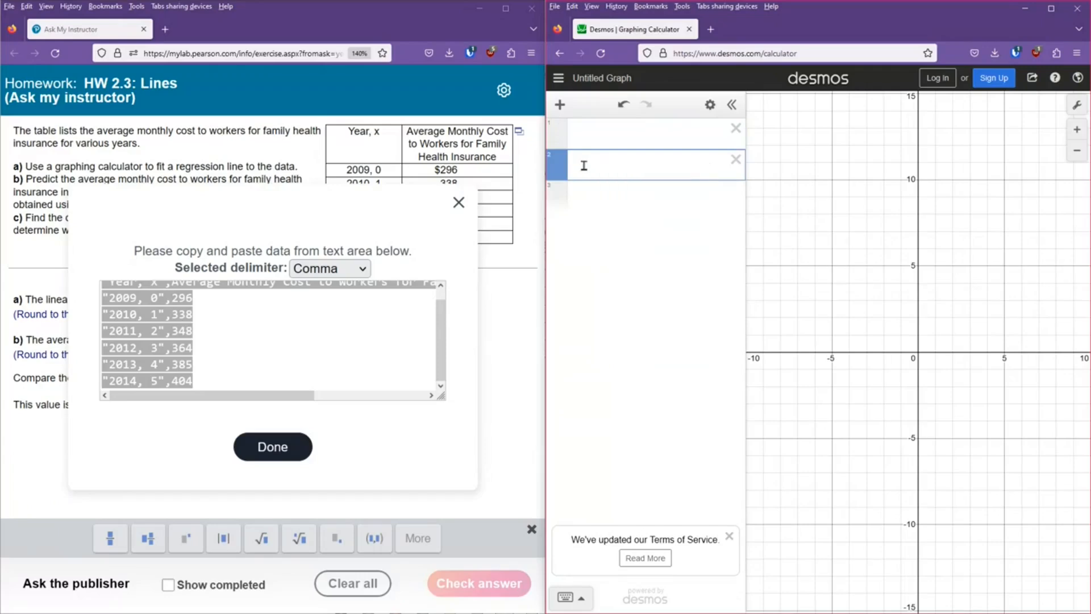
{"action": "key", "text": "ctrl+v"}
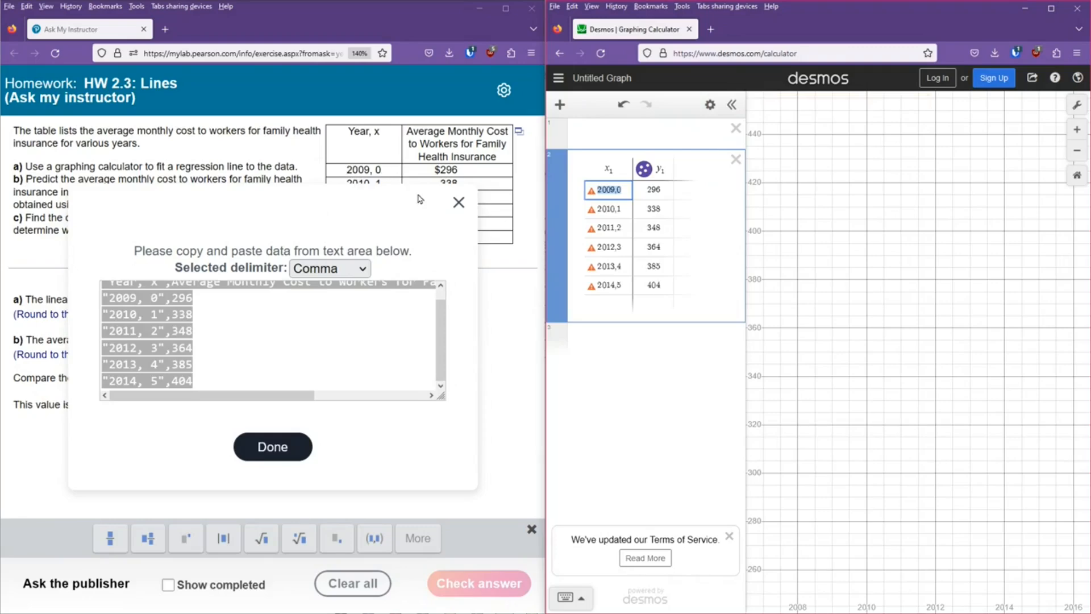
{"action": "left_click", "coordinate": [458, 202]}
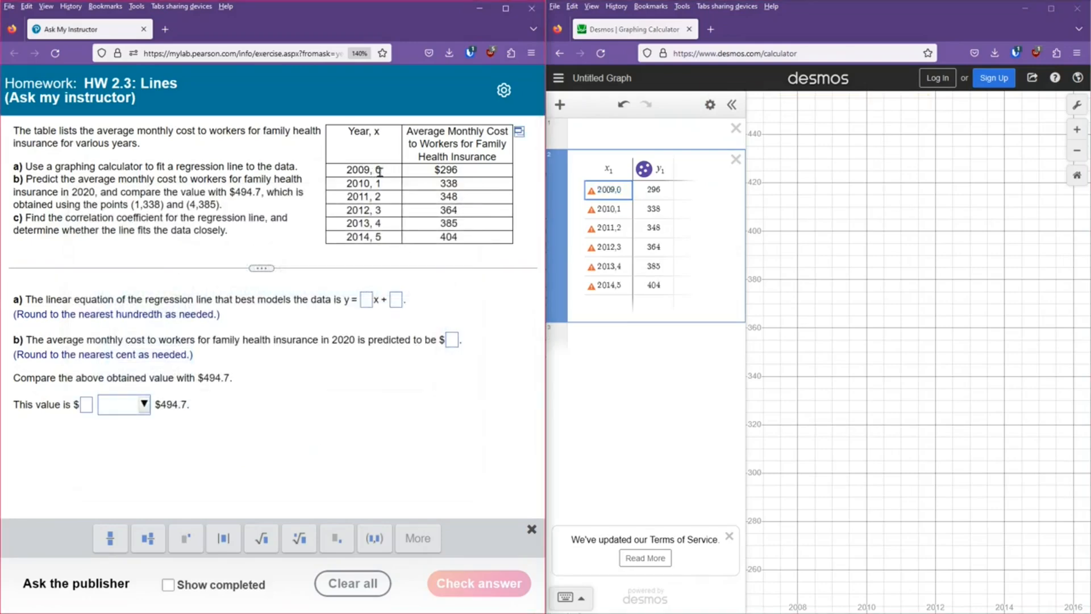
- Remove the years from the table's x₁ entries, leaving 0, 1, 2, 3, 4 and 5, and fit the graph to the data
{"action": "left_click", "coordinate": [628, 193]}
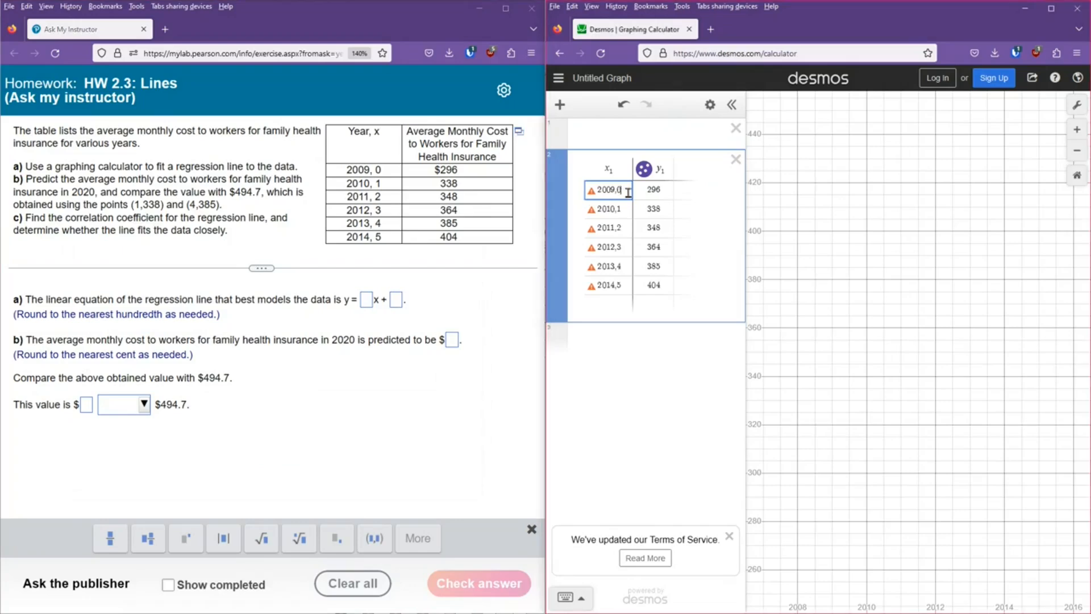
{"action": "key", "text": "BackSpace"}
{"action": "key", "text": "BackSpace"}
{"action": "key", "text": "BackSpace"}
{"action": "key", "text": "BackSpace"}
{"action": "key", "text": "BackSpace"}
{"action": "left_click", "coordinate": [617, 210]}
{"action": "key", "text": "BackSpace"}
{"action": "key", "text": "BackSpace"}
{"action": "key", "text": "BackSpace"}
{"action": "key", "text": "BackSpace"}
{"action": "key", "text": "BackSpace"}
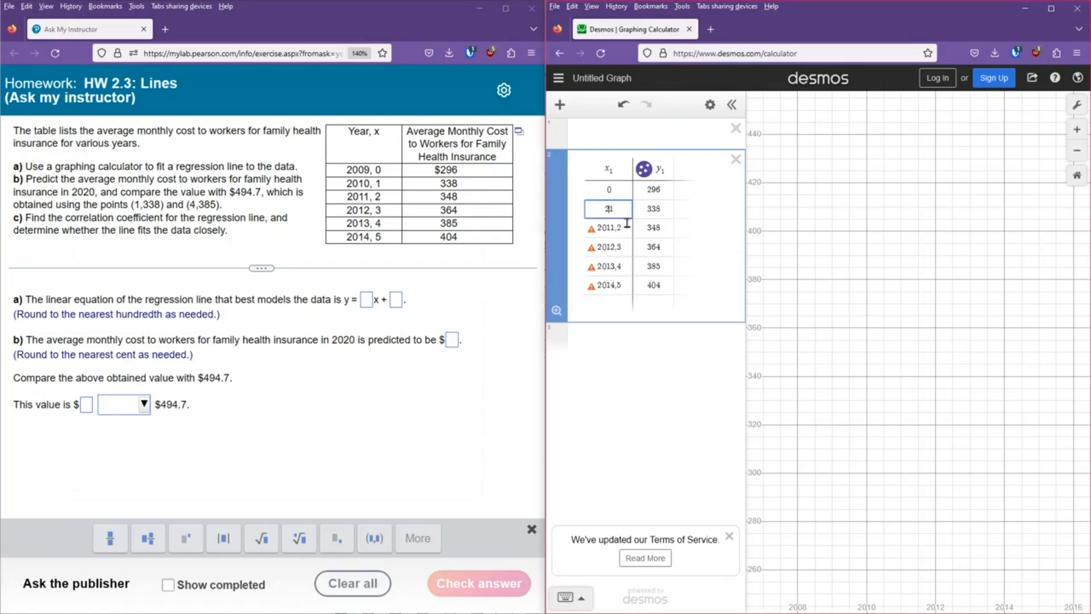
{"action": "left_click", "coordinate": [616, 228]}
{"action": "key", "text": "BackSpace"}
{"action": "key", "text": "BackSpace"}
{"action": "key", "text": "BackSpace"}
{"action": "key", "text": "BackSpace"}
{"action": "key", "text": "BackSpace"}
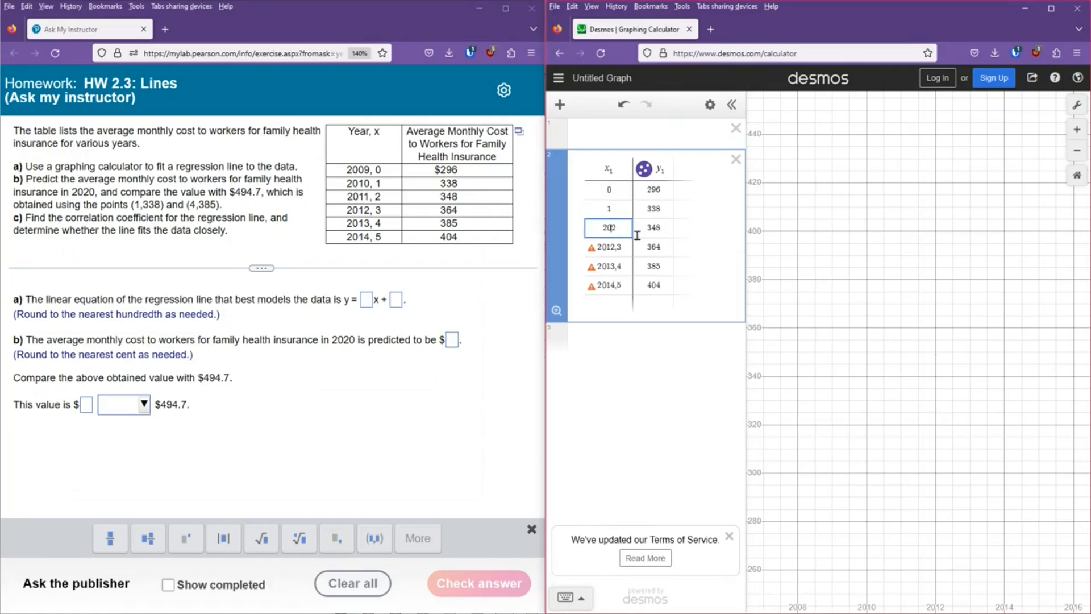
{"action": "left_click", "coordinate": [621, 247]}
{"action": "key", "text": "BackSpace"}
{"action": "key", "text": "BackSpace"}
{"action": "key", "text": "BackSpace"}
{"action": "key", "text": "BackSpace"}
{"action": "key", "text": "BackSpace"}
{"action": "left_click", "coordinate": [617, 267]}
{"action": "key", "text": "BackSpace"}
{"action": "key", "text": "BackSpace"}
{"action": "key", "text": "BackSpace"}
{"action": "key", "text": "BackSpace"}
{"action": "key", "text": "BackSpace"}
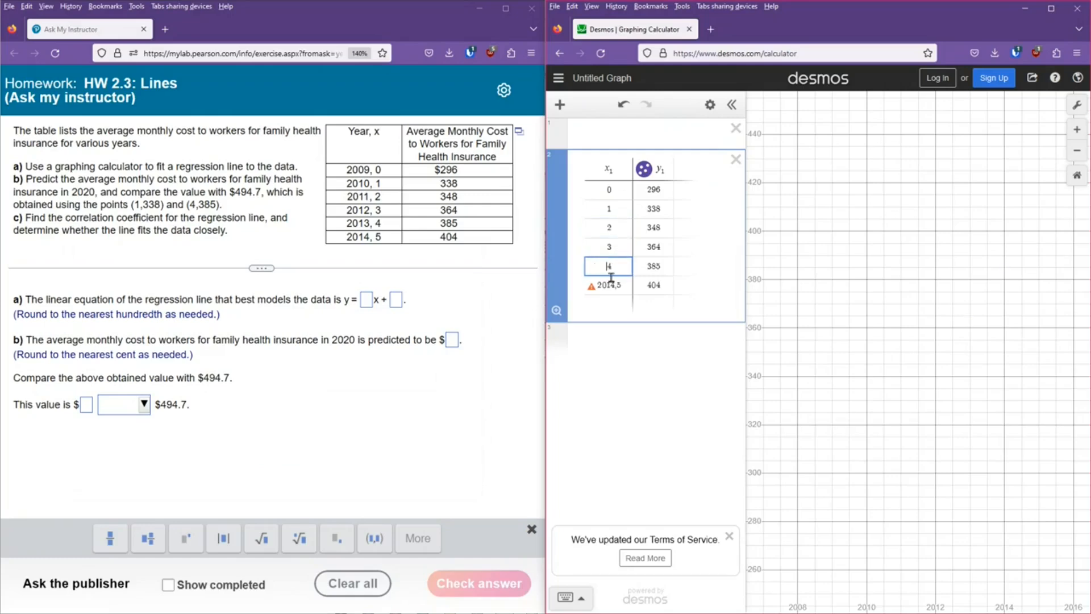
{"action": "left_click", "coordinate": [631, 287]}
{"action": "key", "text": "BackSpace"}
{"action": "key", "text": "BackSpace"}
{"action": "key", "text": "BackSpace"}
{"action": "key", "text": "BackSpace"}
{"action": "key", "text": "BackSpace"}
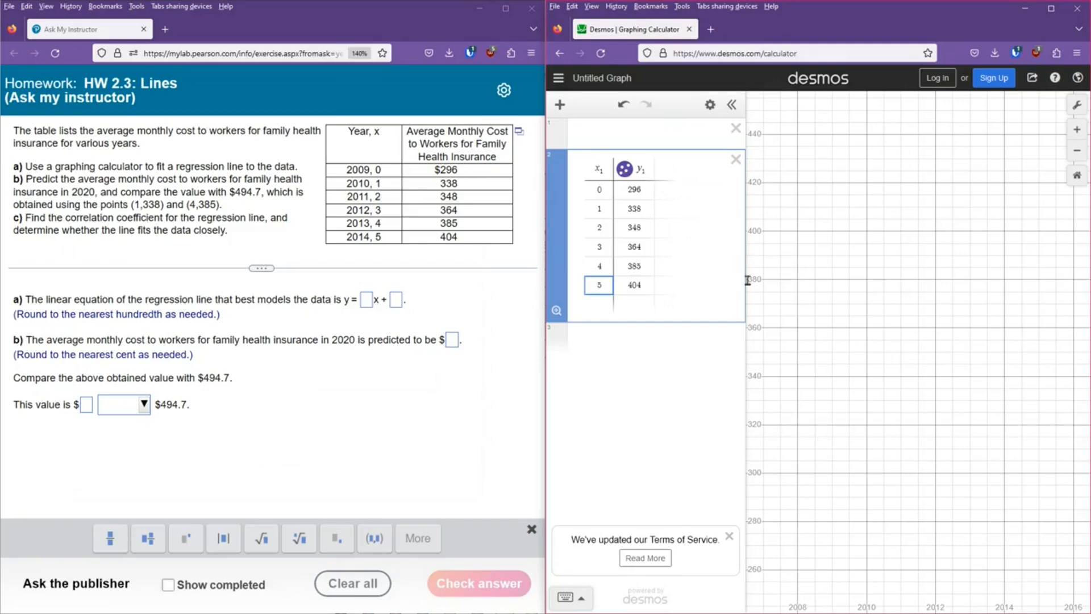
{"action": "left_click", "coordinate": [557, 313]}
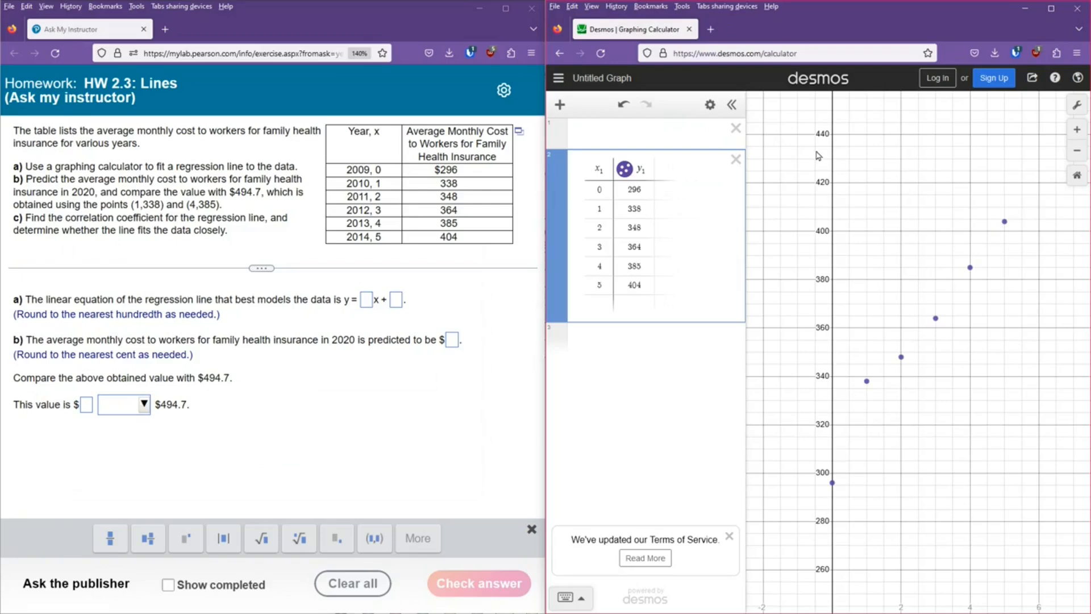
- Enter the linear regression y₁ ~ mx₁ + b in the empty first expression line
{"action": "left_click", "coordinate": [632, 133]}
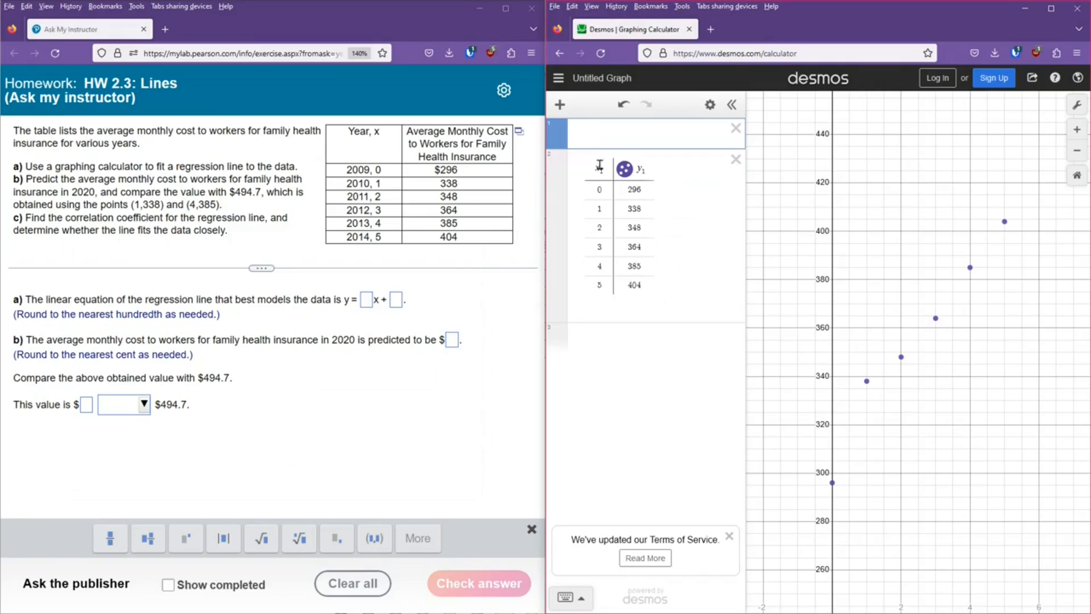
{"action": "left_click", "coordinate": [645, 172]}
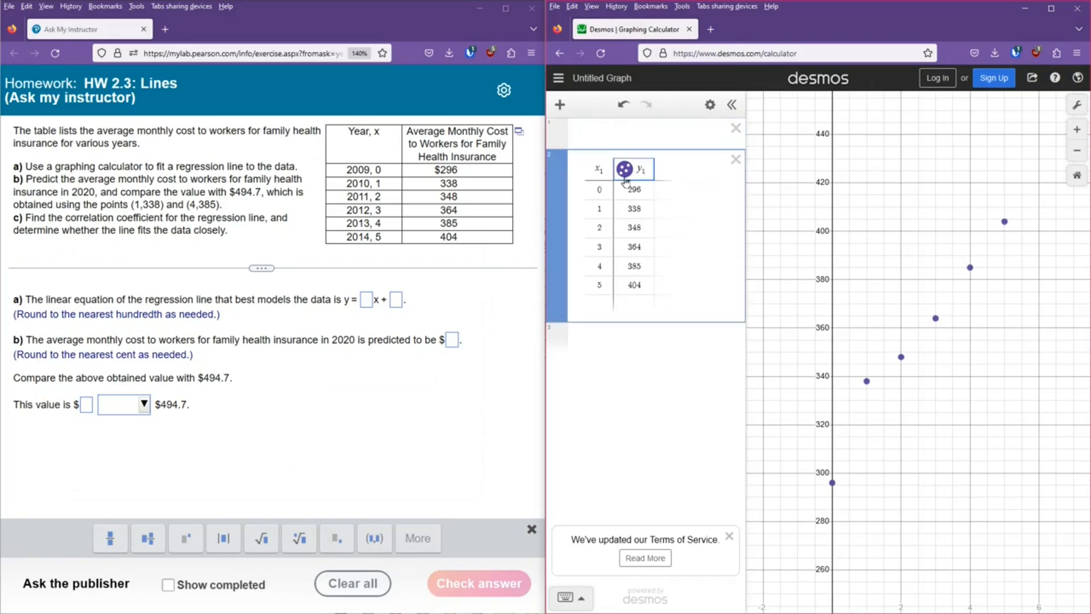
{"action": "left_click", "coordinate": [602, 170]}
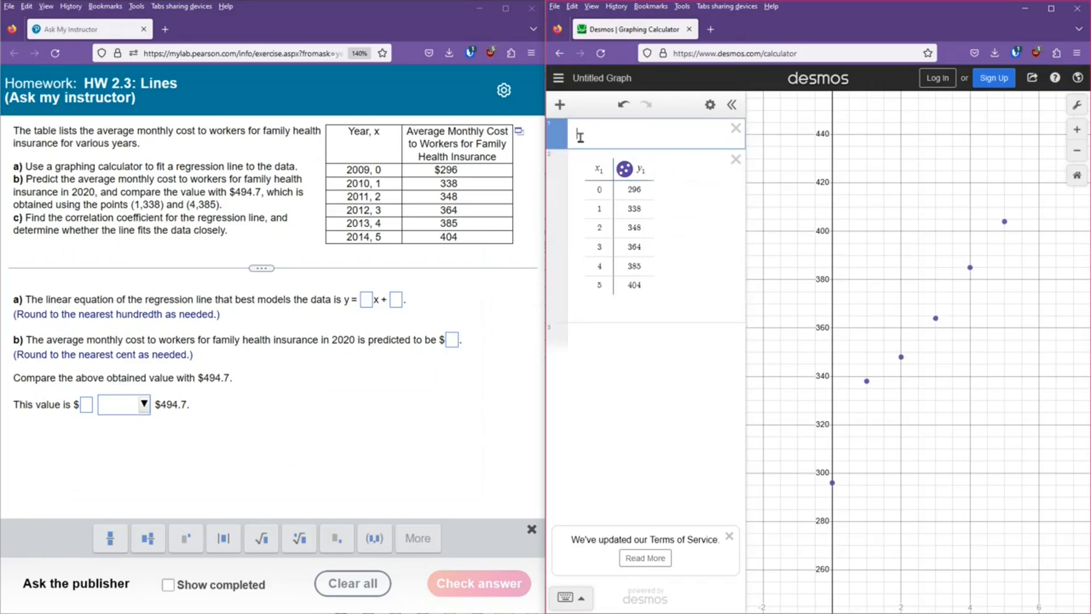
{"action": "type", "text": "y1"}
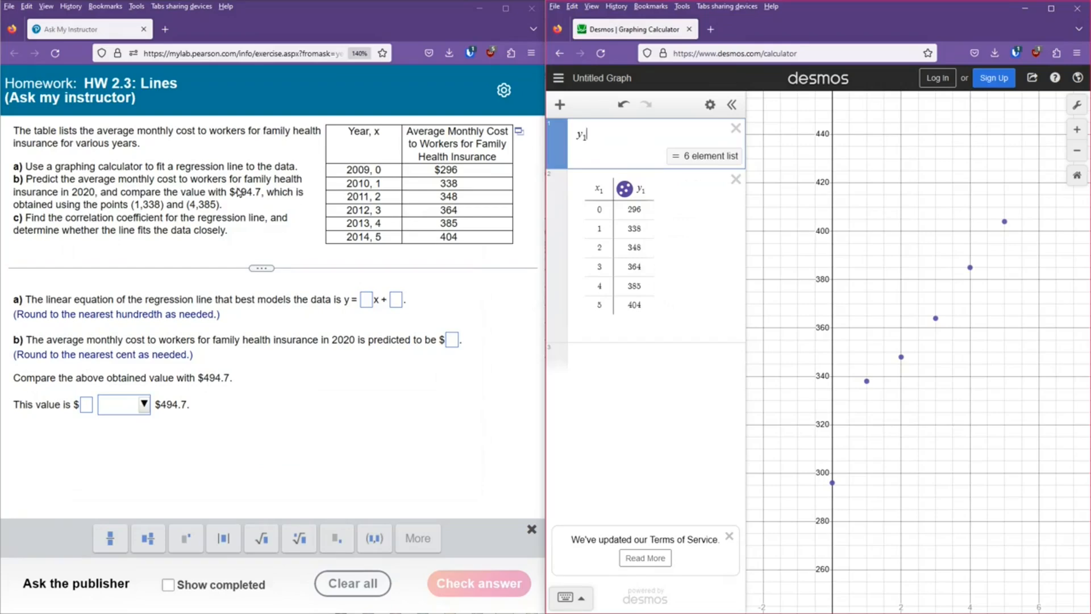
{"action": "type", "text": "~"}
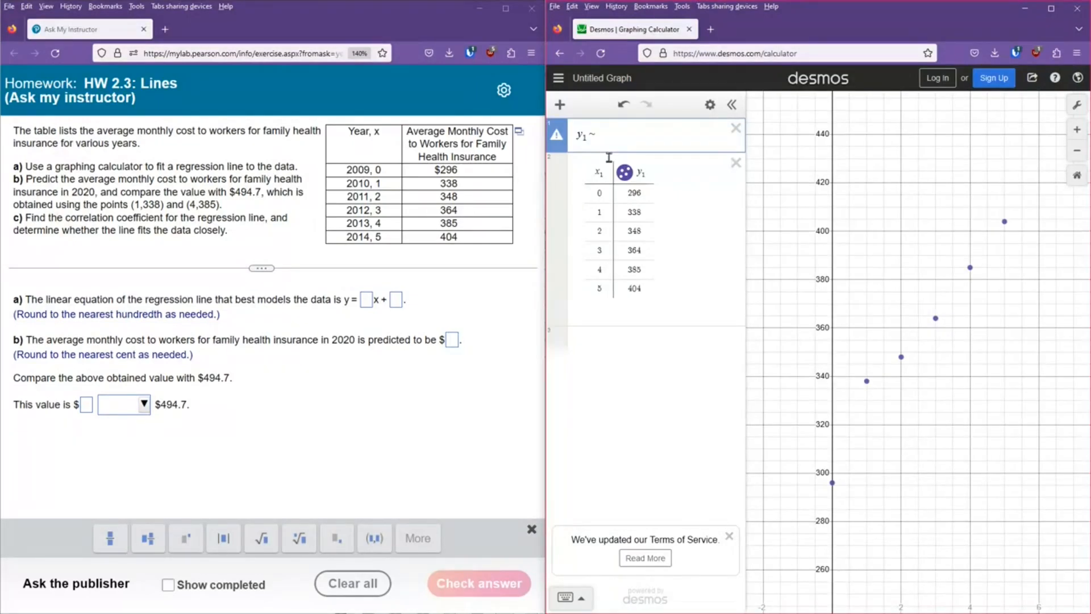
{"action": "type", "text": "m"}
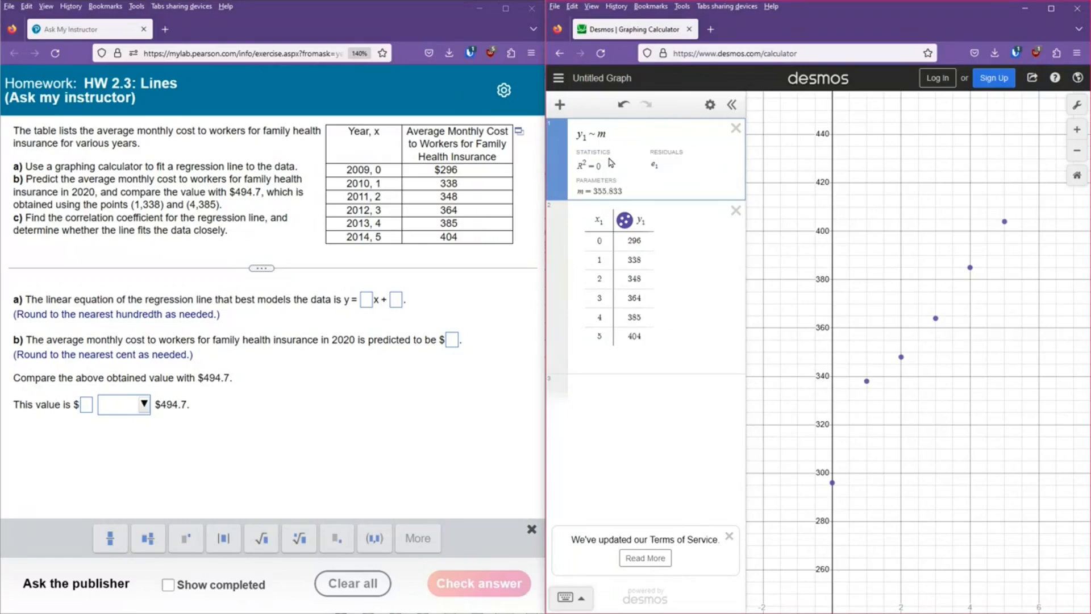
{"action": "type", "text": "x"}
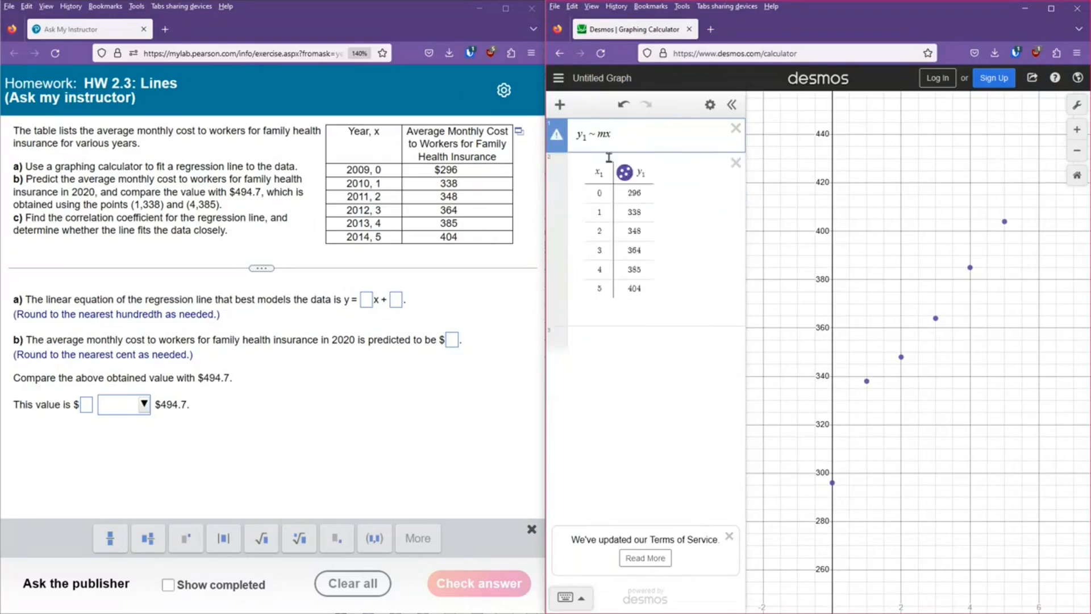
{"action": "type", "text": "1 "}
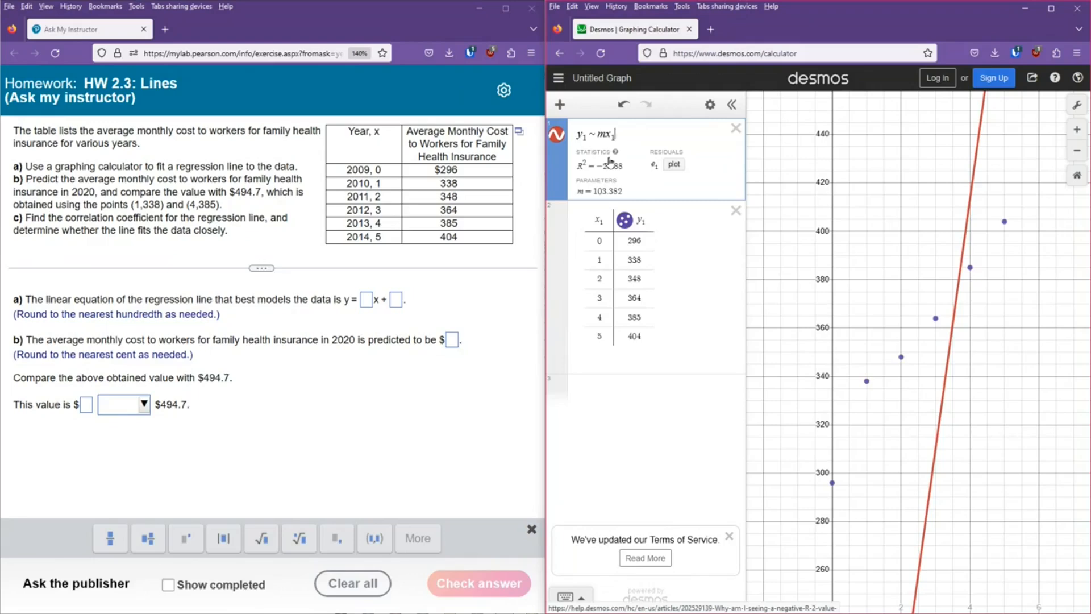
{"action": "type", "text": "+ b"}
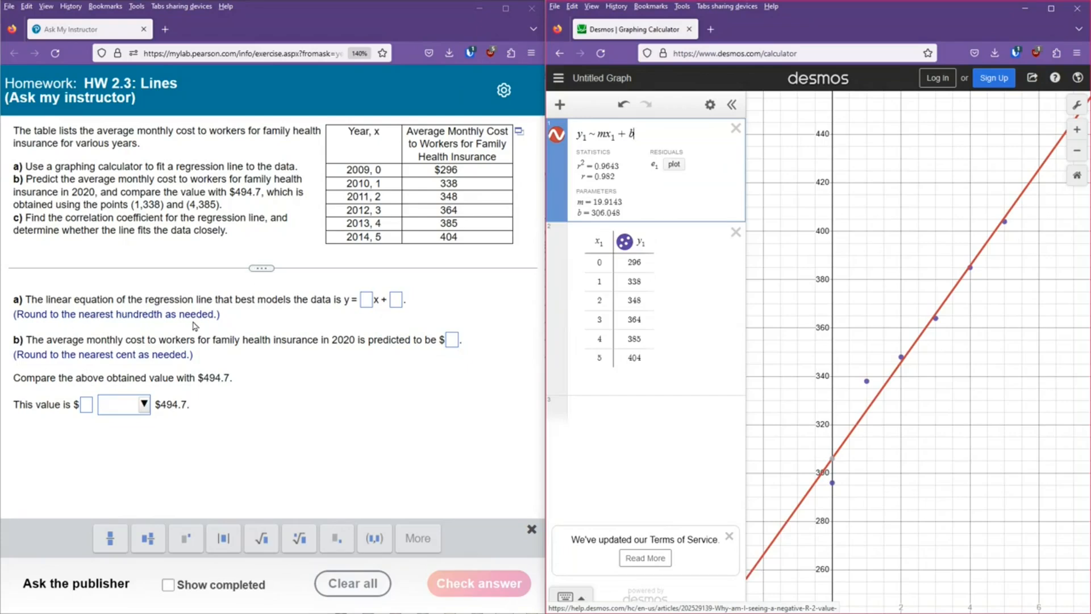
- Complete part a's regression equation in the homework with slope 19.91 and intercept 306.05
{"action": "left_click", "coordinate": [367, 302]}
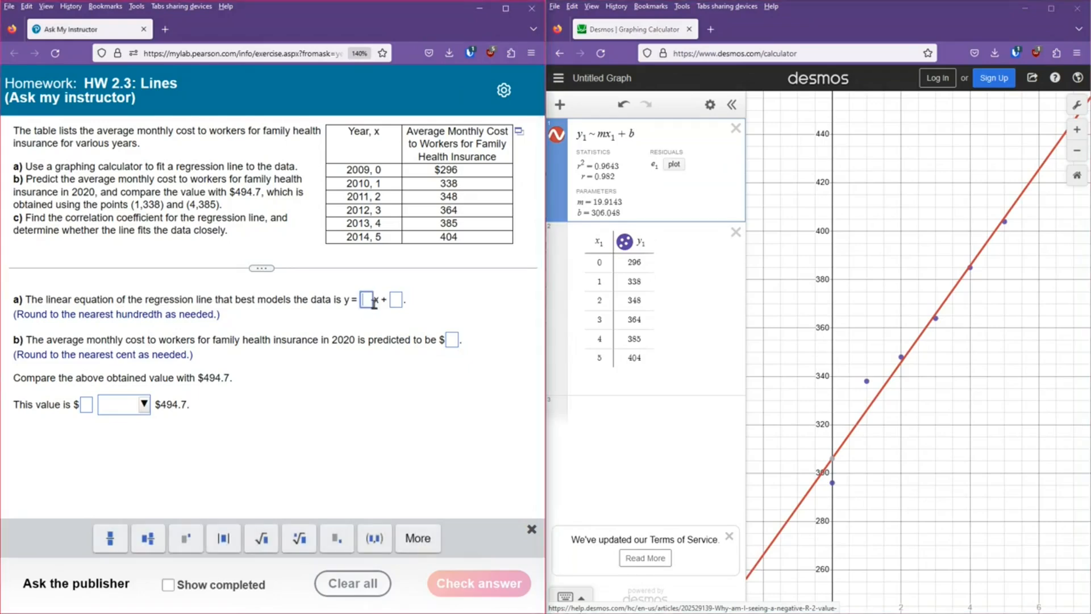
{"action": "type", "text": "19.91"}
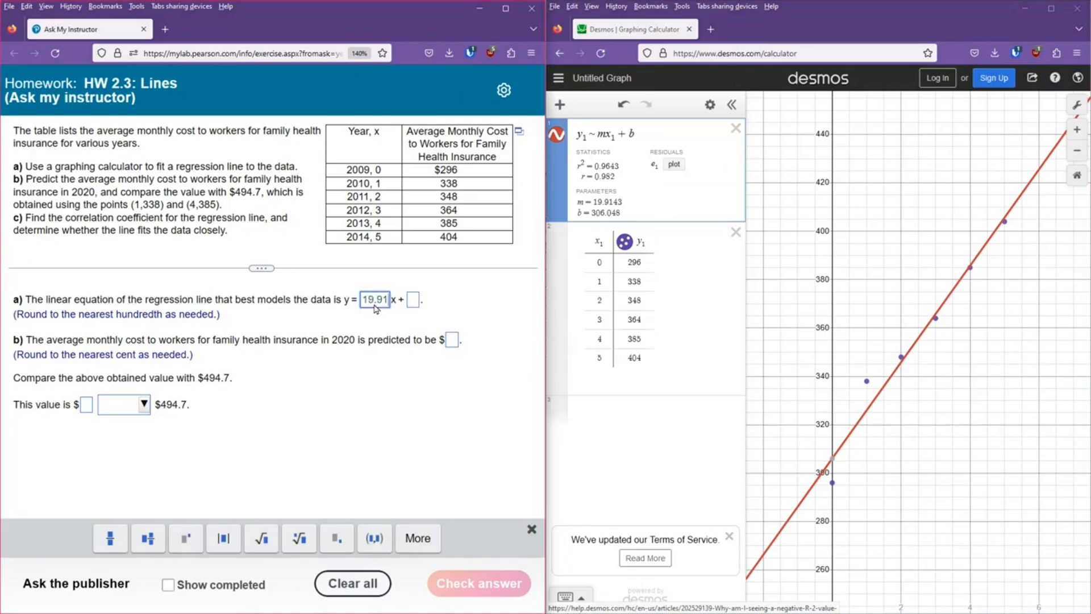
{"action": "left_click", "coordinate": [415, 302]}
{"action": "type", "text": "306.05"}
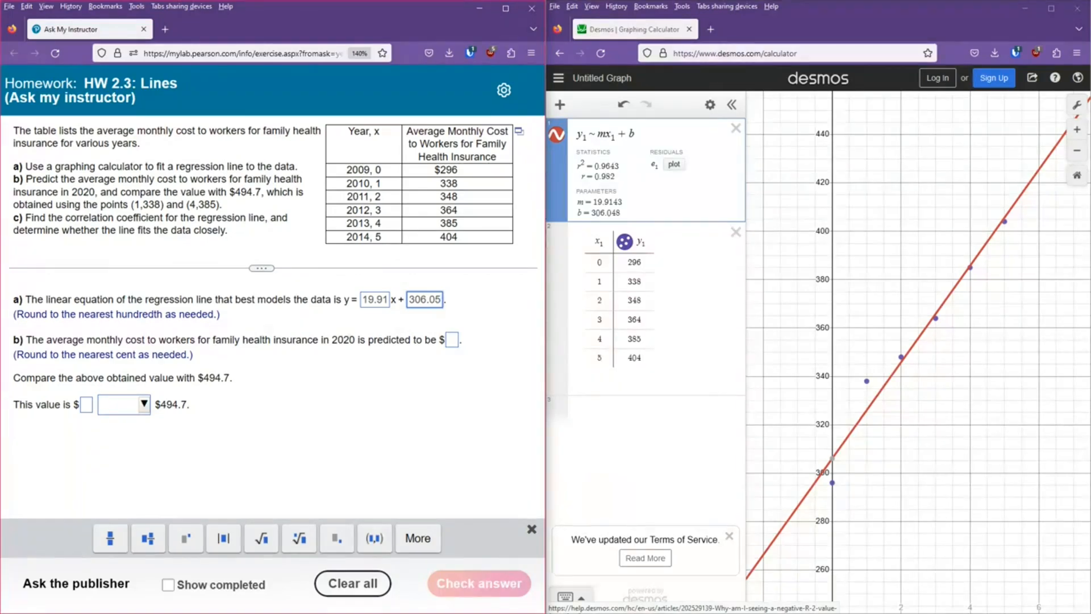
- Capture the completed equation y = 19.91x + 306.05 and paste it into Microsoft Whiteboard beside the question text
{"action": "key", "text": "super"}
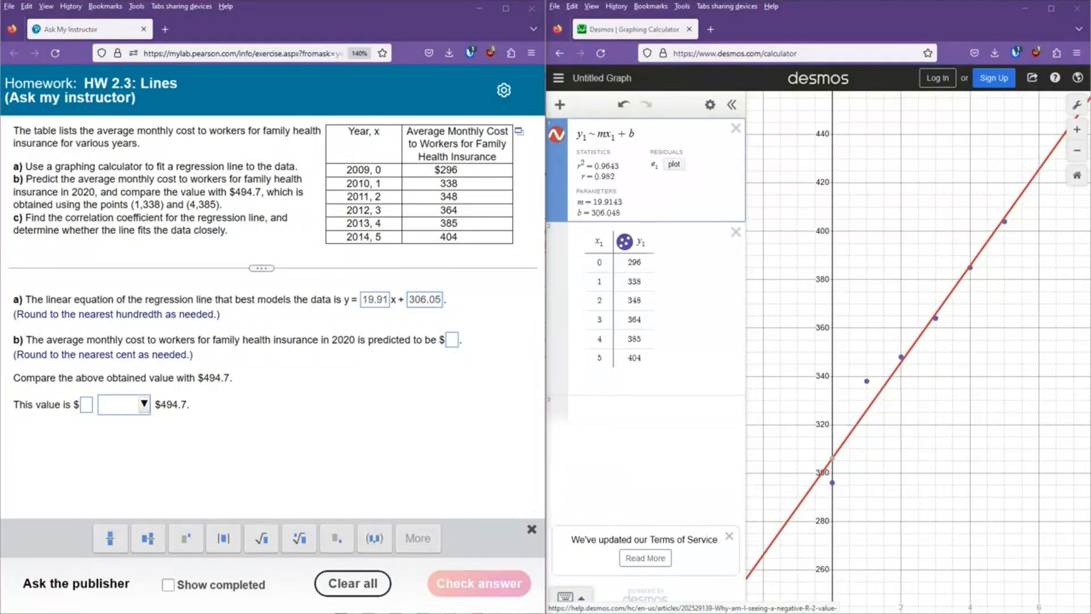
{"action": "key", "text": "Print"}
{"action": "left_click_drag", "start_coordinate": [342, 285], "coordinate": [467, 334]}
{"action": "key", "text": "alt+Tab"}
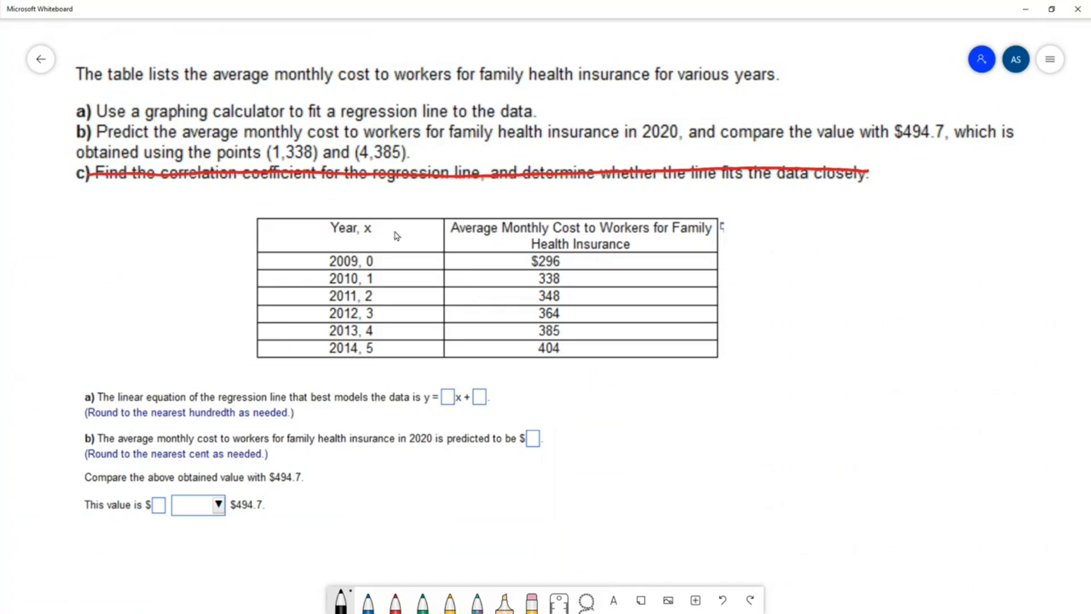
{"action": "right_click", "coordinate": [673, 443]}
{"action": "left_click", "coordinate": [604, 411]}
{"action": "left_click_drag", "start_coordinate": [671, 433], "coordinate": [697, 436]}
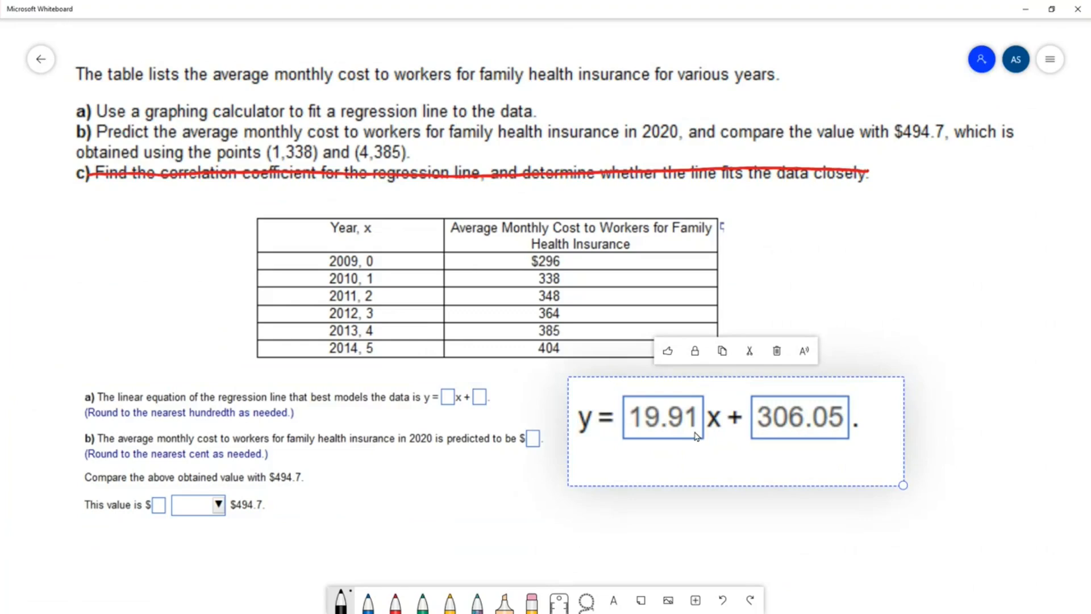
- Lock the question image in place, then circle 2020 in part b and handwrite x=11 beneath it
{"action": "left_click", "coordinate": [526, 458]}
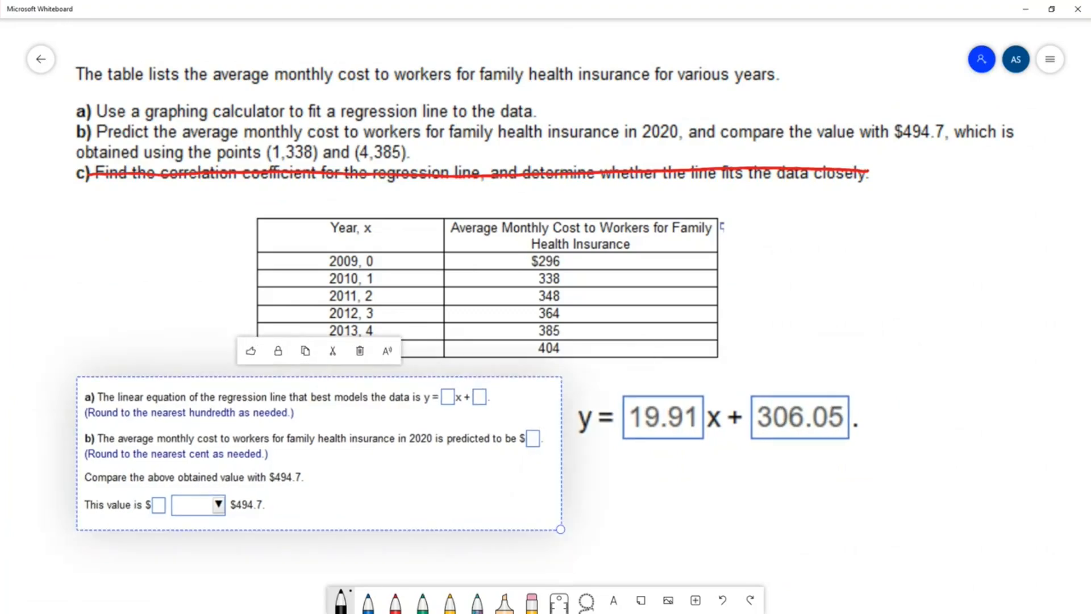
{"action": "left_click", "coordinate": [278, 351]}
{"action": "mouse_move", "coordinate": [409, 453]}
{"action": "left_mouse_down"}
{"action": "mouse_move", "coordinate": [411, 430]}
{"action": "mouse_move", "coordinate": [431, 454]}
{"action": "mouse_move", "coordinate": [419, 477]}
{"action": "left_mouse_up"}
{"action": "mouse_move", "coordinate": [418, 461]}
{"action": "left_mouse_down"}
{"action": "mouse_move", "coordinate": [405, 478]}
{"action": "mouse_move", "coordinate": [429, 464]}
{"action": "left_mouse_up"}
{"action": "left_click_drag", "start_coordinate": [417, 472], "coordinate": [447, 478]}
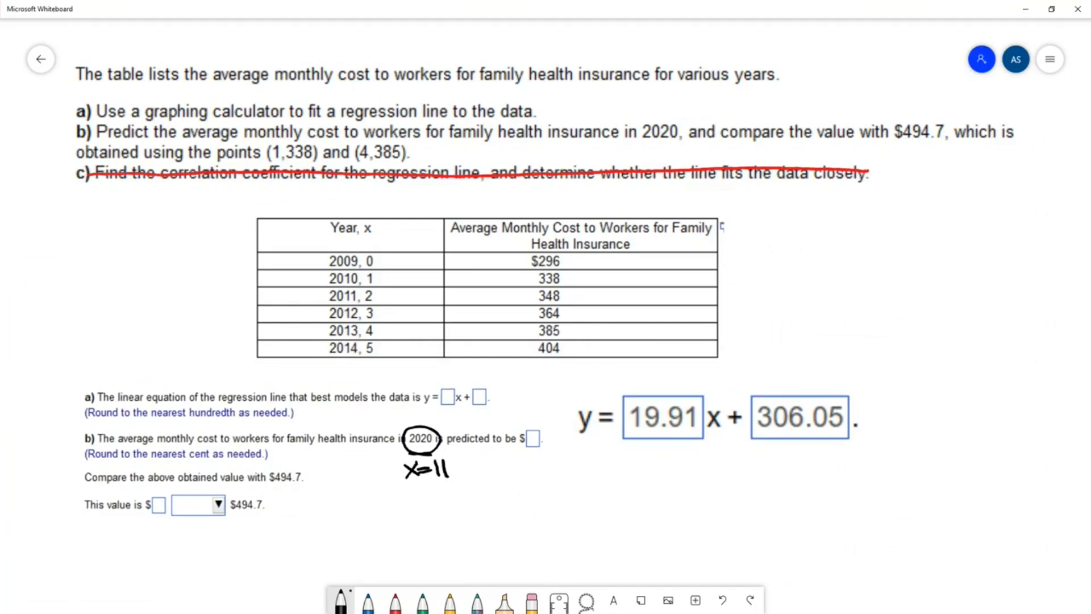
- Handwrite the calculation 2020 − 2009 = 11 beside x=11
{"action": "mouse_move", "coordinate": [474, 463]}
{"action": "left_mouse_down"}
{"action": "mouse_move", "coordinate": [486, 477]}
{"action": "mouse_move", "coordinate": [492, 464]}
{"action": "mouse_move", "coordinate": [514, 476]}
{"action": "mouse_move", "coordinate": [519, 464]}
{"action": "mouse_move", "coordinate": [545, 471]}
{"action": "left_mouse_up"}
{"action": "left_click_drag", "start_coordinate": [550, 465], "coordinate": [564, 477]}
{"action": "mouse_move", "coordinate": [572, 465]}
{"action": "left_mouse_down"}
{"action": "mouse_move", "coordinate": [566, 472]}
{"action": "mouse_move", "coordinate": [574, 465]}
{"action": "left_mouse_up"}
{"action": "left_click_drag", "start_coordinate": [587, 465], "coordinate": [585, 466]}
{"action": "mouse_move", "coordinate": [609, 462]}
{"action": "left_mouse_down"}
{"action": "mouse_move", "coordinate": [612, 478]}
{"action": "mouse_move", "coordinate": [634, 473]}
{"action": "left_mouse_up"}
{"action": "left_click_drag", "start_coordinate": [646, 458], "coordinate": [646, 478]}
{"action": "left_click_drag", "start_coordinate": [656, 459], "coordinate": [656, 475]}
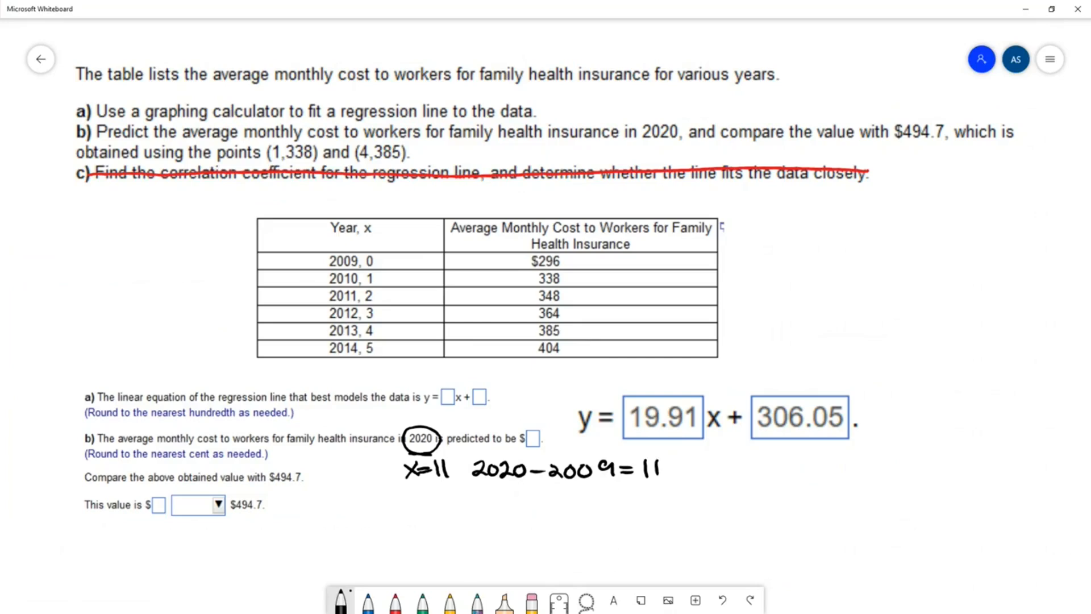
- Handwrite the substitution y = 19.91(11) + 306.05 below the pasted regression equation
{"action": "left_click_drag", "start_coordinate": [544, 511], "coordinate": [554, 526]}
{"action": "mouse_move", "coordinate": [562, 509]}
{"action": "left_mouse_down"}
{"action": "mouse_move", "coordinate": [559, 545]}
{"action": "mouse_move", "coordinate": [587, 520]}
{"action": "mouse_move", "coordinate": [613, 531]}
{"action": "left_mouse_up"}
{"action": "mouse_move", "coordinate": [630, 509]}
{"action": "left_mouse_down"}
{"action": "mouse_move", "coordinate": [627, 530]}
{"action": "mouse_move", "coordinate": [646, 515]}
{"action": "mouse_move", "coordinate": [669, 529]}
{"action": "left_mouse_up"}
{"action": "left_click", "coordinate": [631, 527]}
{"action": "mouse_move", "coordinate": [688, 499]}
{"action": "left_mouse_down"}
{"action": "mouse_move", "coordinate": [681, 518]}
{"action": "mouse_move", "coordinate": [691, 533]}
{"action": "left_mouse_up"}
{"action": "mouse_move", "coordinate": [699, 505]}
{"action": "left_mouse_down"}
{"action": "mouse_move", "coordinate": [697, 524]}
{"action": "mouse_move", "coordinate": [717, 527]}
{"action": "mouse_move", "coordinate": [754, 507]}
{"action": "left_mouse_up"}
{"action": "mouse_move", "coordinate": [747, 497]}
{"action": "left_mouse_down"}
{"action": "mouse_move", "coordinate": [743, 524]}
{"action": "mouse_move", "coordinate": [854, 496]}
{"action": "left_mouse_up"}
{"action": "left_click", "coordinate": [839, 514]}
{"action": "left_click_drag", "start_coordinate": [865, 492], "coordinate": [865, 515]}
{"action": "left_click_drag", "start_coordinate": [866, 492], "coordinate": [884, 490]}
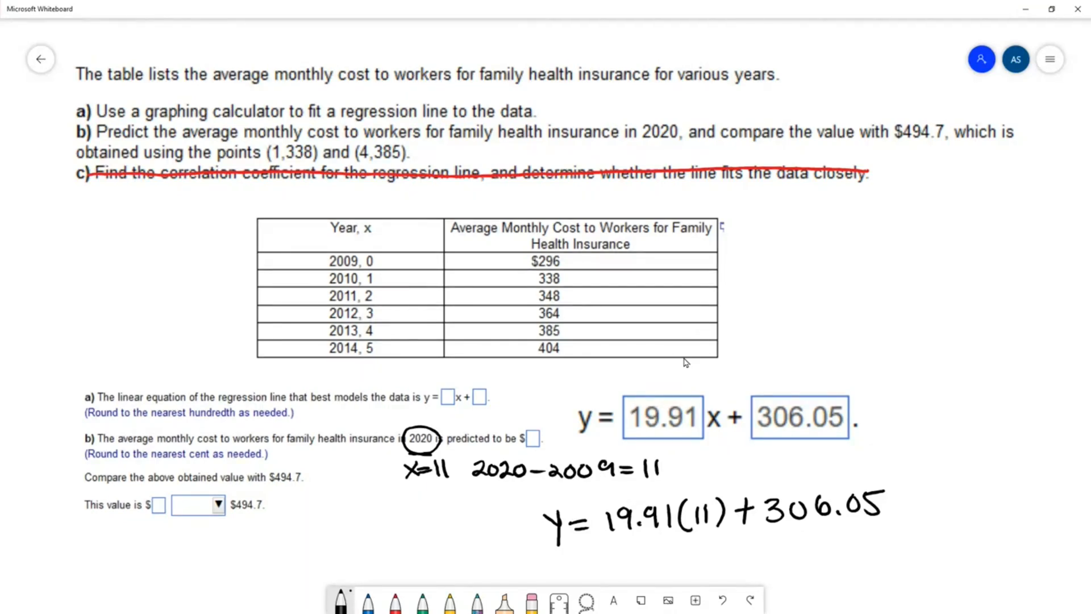
- Handwrite = 525.06 under the substitution and draw an arrow pointing to part b's prediction answer box
{"action": "mouse_move", "coordinate": [591, 550]}
{"action": "left_mouse_down"}
{"action": "mouse_move", "coordinate": [610, 549]}
{"action": "mouse_move", "coordinate": [610, 558]}
{"action": "left_mouse_up"}
{"action": "mouse_move", "coordinate": [632, 543]}
{"action": "left_mouse_down"}
{"action": "mouse_move", "coordinate": [647, 544]}
{"action": "mouse_move", "coordinate": [633, 564]}
{"action": "mouse_move", "coordinate": [677, 561]}
{"action": "left_mouse_up"}
{"action": "left_click", "coordinate": [685, 544]}
{"action": "left_click", "coordinate": [701, 560]}
{"action": "left_click_drag", "start_coordinate": [682, 542], "coordinate": [734, 554]}
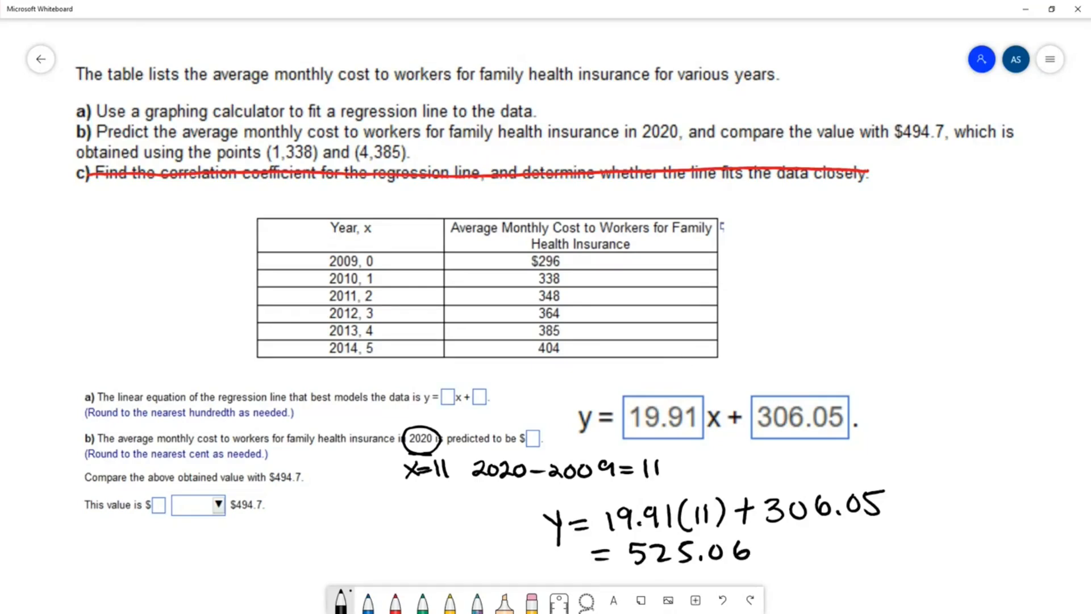
{"action": "left_click_drag", "start_coordinate": [534, 409], "coordinate": [552, 395]}
- Underline "above obtained value" and $494.7 in the comparison question, and handwrite 525.06 − 494.70 below it
{"action": "left_click_drag", "start_coordinate": [157, 485], "coordinate": [300, 485]}
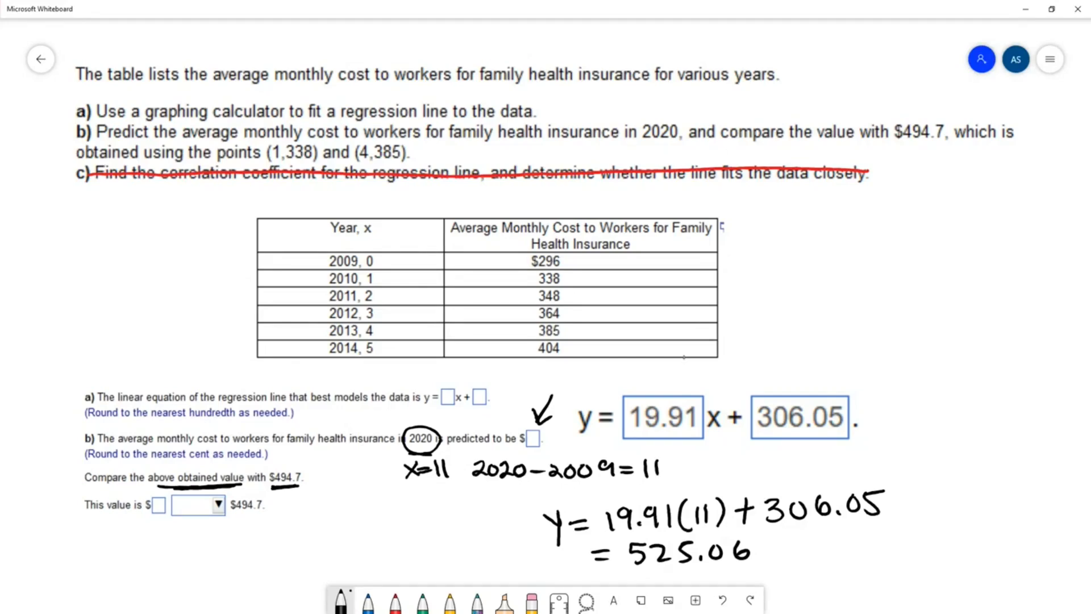
{"action": "mouse_move", "coordinate": [161, 537]}
{"action": "left_mouse_down"}
{"action": "mouse_move", "coordinate": [137, 546]}
{"action": "mouse_move", "coordinate": [136, 559]}
{"action": "mouse_move", "coordinate": [186, 560]}
{"action": "mouse_move", "coordinate": [194, 546]}
{"action": "mouse_move", "coordinate": [193, 559]}
{"action": "mouse_move", "coordinate": [238, 536]}
{"action": "left_mouse_up"}
{"action": "mouse_move", "coordinate": [266, 530]}
{"action": "left_mouse_down"}
{"action": "mouse_move", "coordinate": [253, 547]}
{"action": "mouse_move", "coordinate": [340, 537]}
{"action": "left_mouse_up"}
{"action": "mouse_move", "coordinate": [336, 524]}
{"action": "left_mouse_down"}
{"action": "mouse_move", "coordinate": [334, 547]}
{"action": "mouse_move", "coordinate": [384, 533]}
{"action": "mouse_move", "coordinate": [378, 546]}
{"action": "mouse_move", "coordinate": [404, 544]}
{"action": "left_mouse_up"}
{"action": "left_click", "coordinate": [390, 540]}
{"action": "mouse_move", "coordinate": [427, 519]}
{"action": "left_mouse_down"}
{"action": "mouse_move", "coordinate": [422, 540]}
{"action": "mouse_move", "coordinate": [429, 517]}
{"action": "left_mouse_up"}
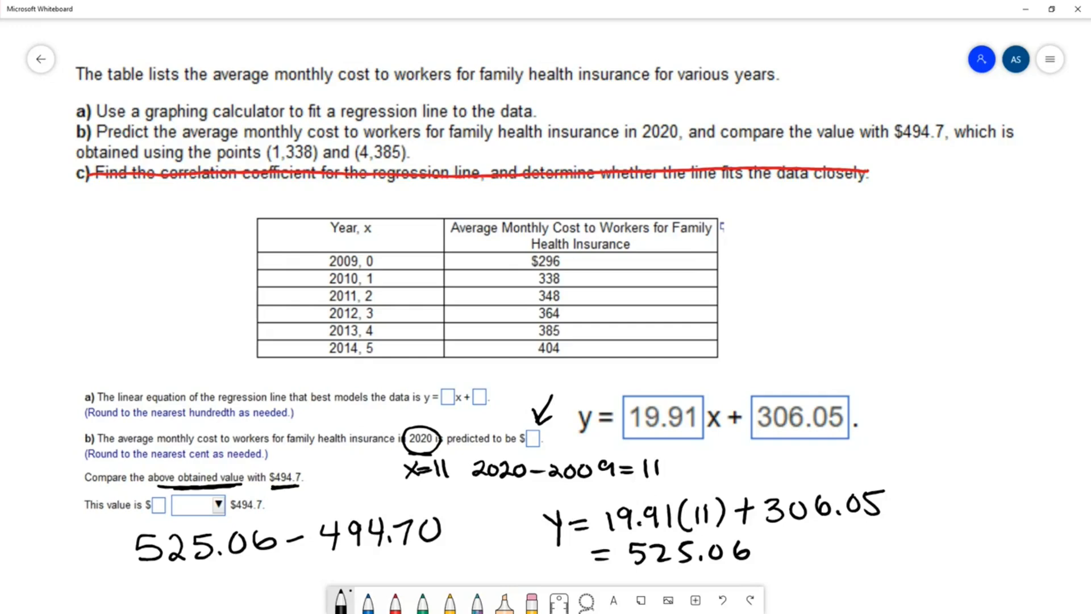
- Handwrite = 30.36 beneath the subtraction
{"action": "left_click_drag", "start_coordinate": [226, 578], "coordinate": [239, 577]}
{"action": "mouse_move", "coordinate": [224, 588]}
{"action": "left_mouse_down"}
{"action": "mouse_move", "coordinate": [268, 579]}
{"action": "mouse_move", "coordinate": [258, 591]}
{"action": "left_mouse_up"}
{"action": "mouse_move", "coordinate": [281, 567]}
{"action": "left_mouse_down"}
{"action": "mouse_move", "coordinate": [316, 568]}
{"action": "mouse_move", "coordinate": [308, 578]}
{"action": "left_mouse_up"}
{"action": "mouse_move", "coordinate": [336, 557]}
{"action": "left_mouse_down"}
{"action": "mouse_move", "coordinate": [323, 571]}
{"action": "mouse_move", "coordinate": [335, 568]}
{"action": "left_mouse_up"}
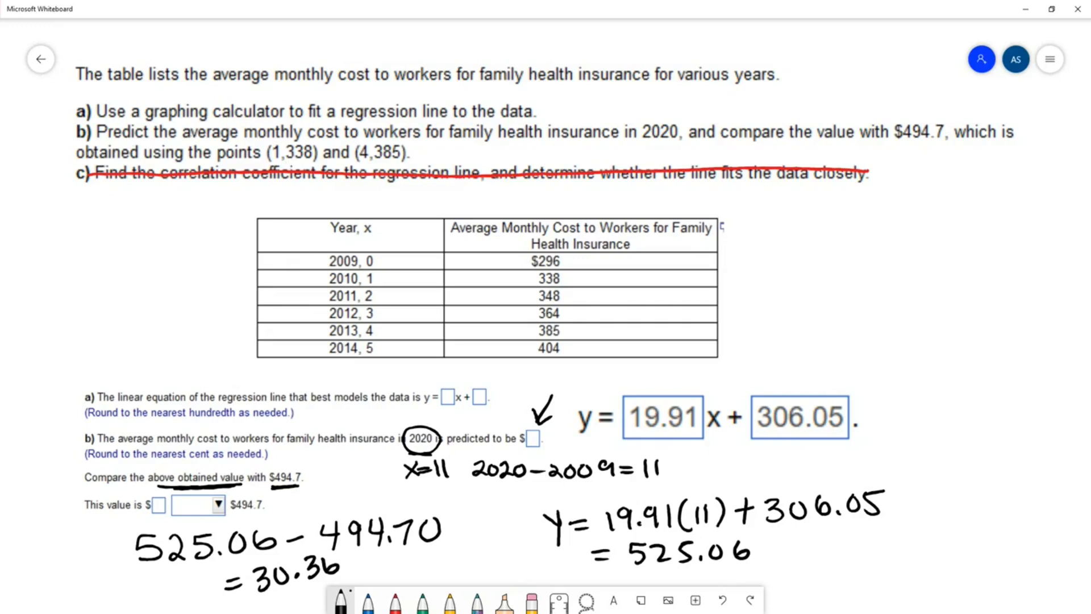
- Switch to the Pearson homework and enter 525.06 as part b's predicted average monthly cost for 2020
{"action": "key", "text": "alt+Tab"}
{"action": "left_click", "coordinate": [130, 407]}
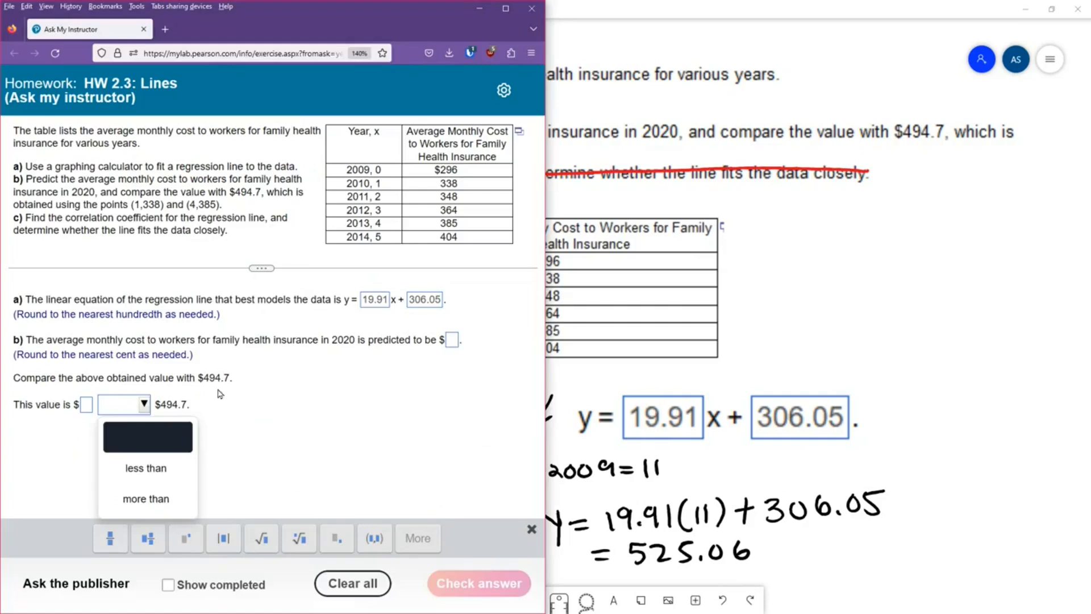
{"action": "left_click", "coordinate": [452, 342]}
{"action": "type", "text": "525.06"}
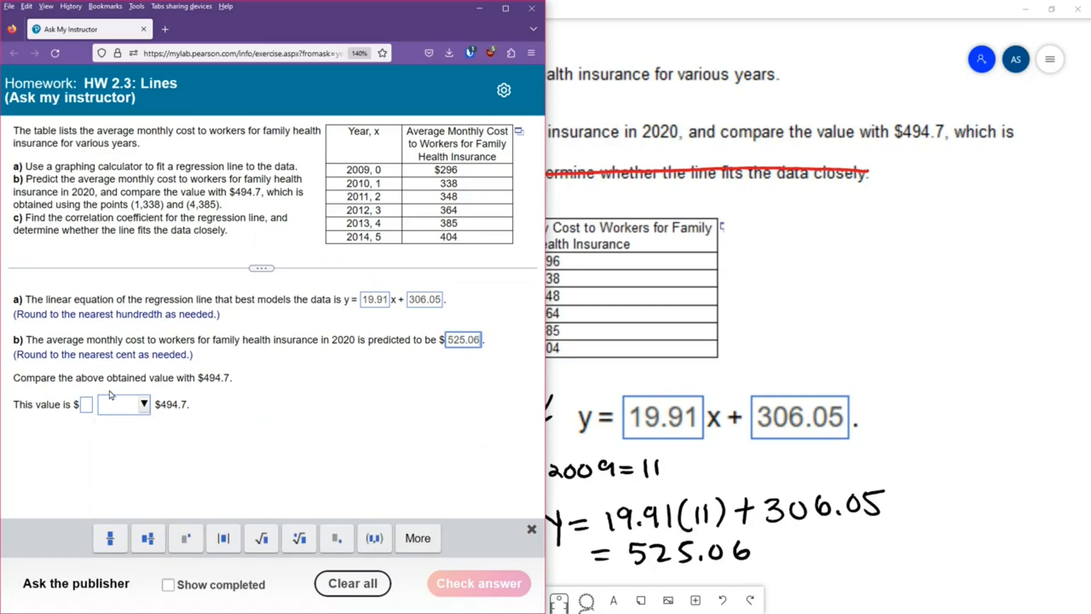
- Complete the comparison as $30.36 more than $494.7, check the homework answers and close the feedback message
{"action": "left_click", "coordinate": [89, 407]}
{"action": "type", "text": "30.36"}
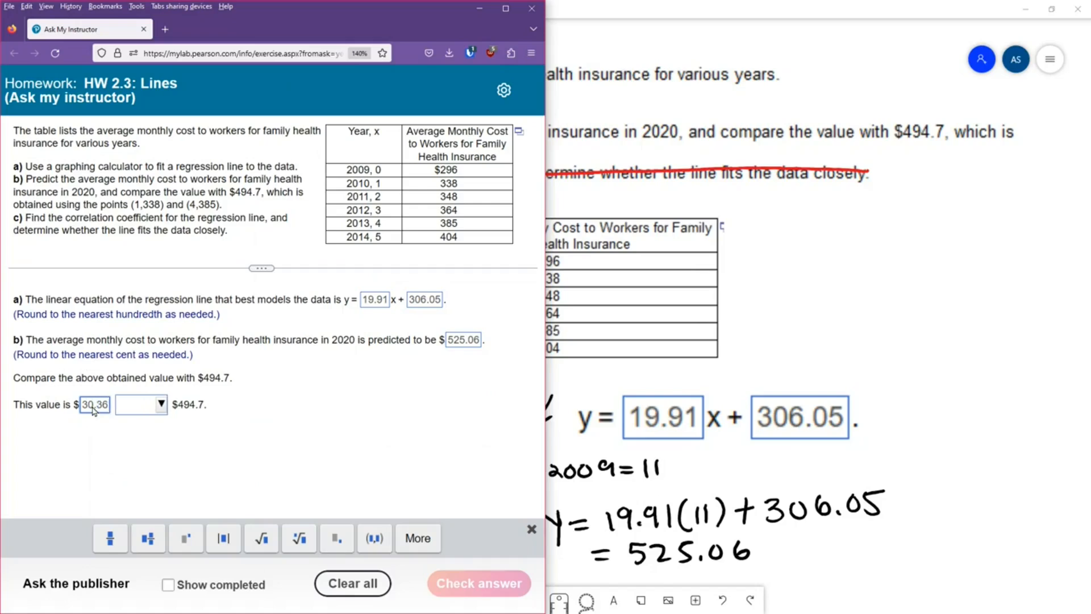
{"action": "left_click", "coordinate": [142, 407]}
{"action": "left_click", "coordinate": [170, 495]}
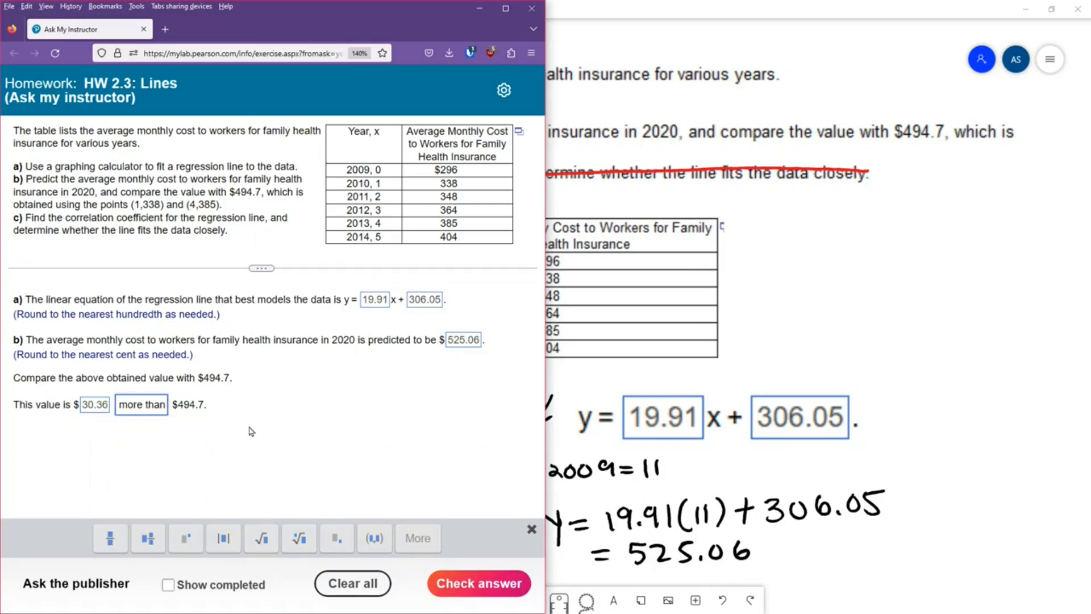
{"action": "left_click", "coordinate": [449, 584]}
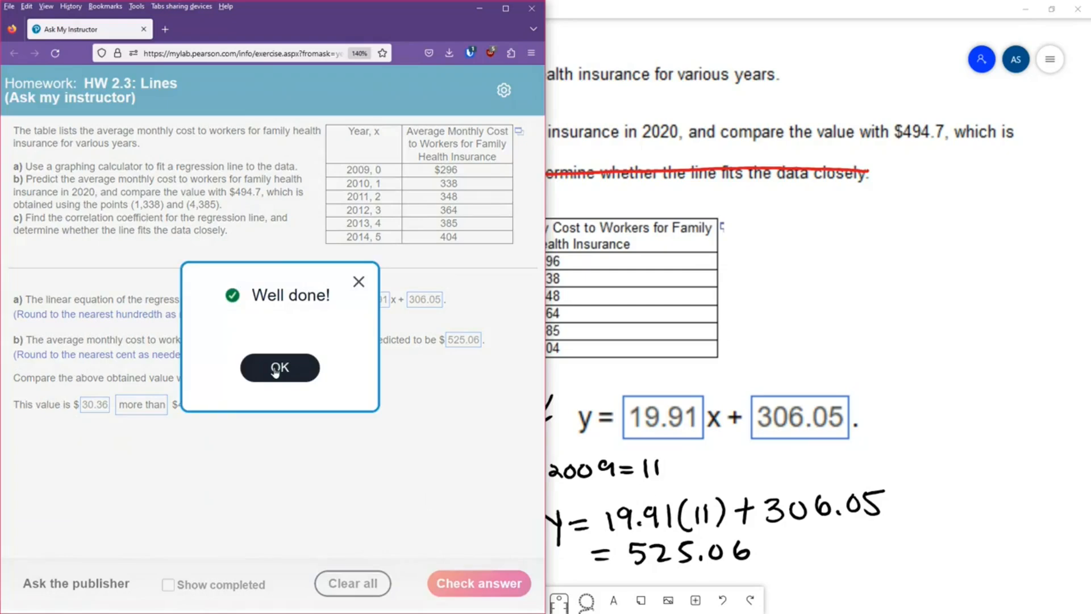
{"action": "left_click", "coordinate": [276, 370]}
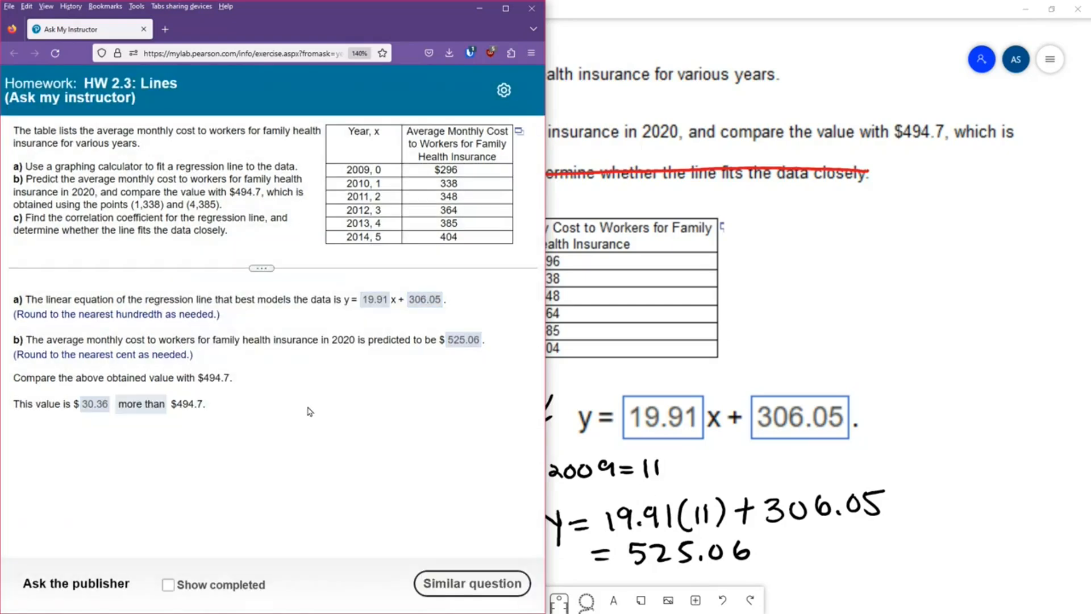